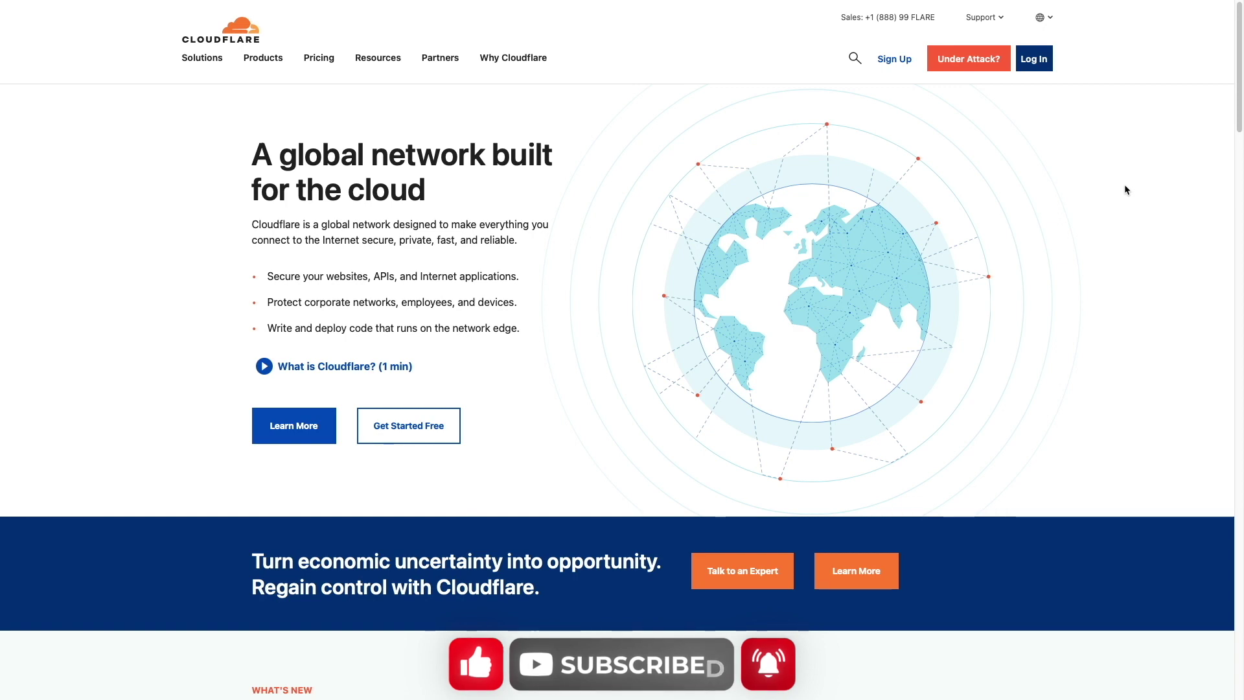
Step: Start the Cloudflare sign-up, then switch to logging in to an existing account
{"action": "left_click", "coordinate": [904, 63]}
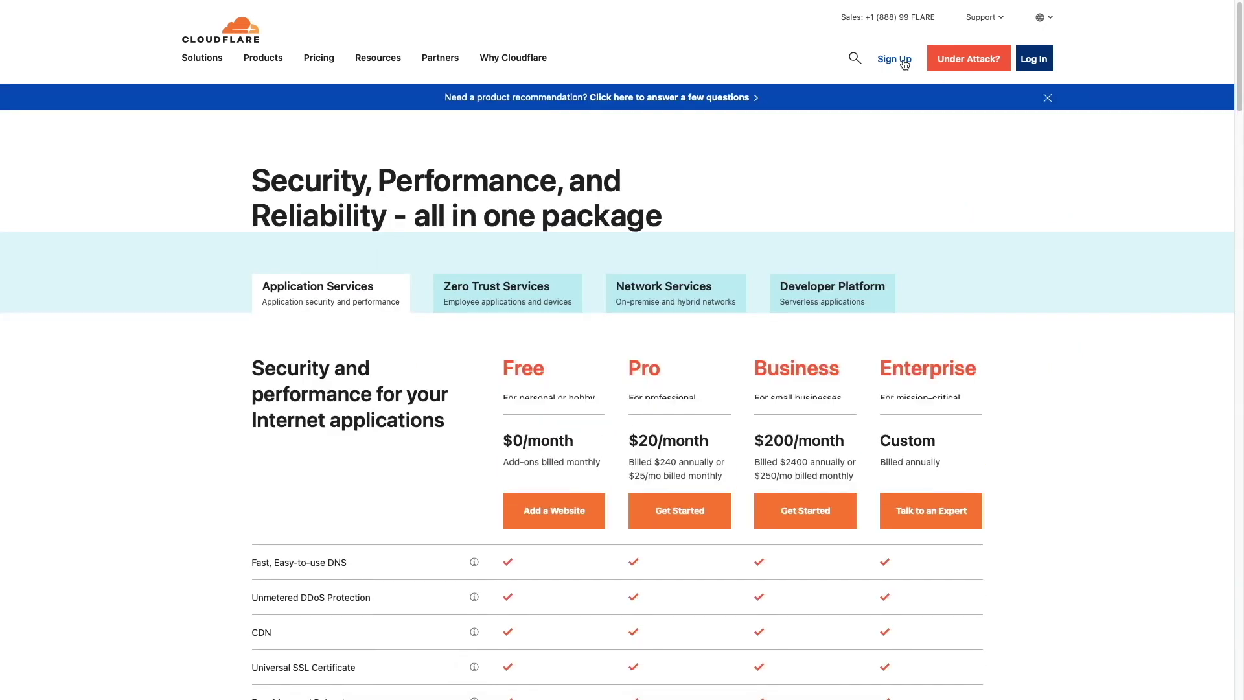
{"action": "left_click", "coordinate": [906, 63]}
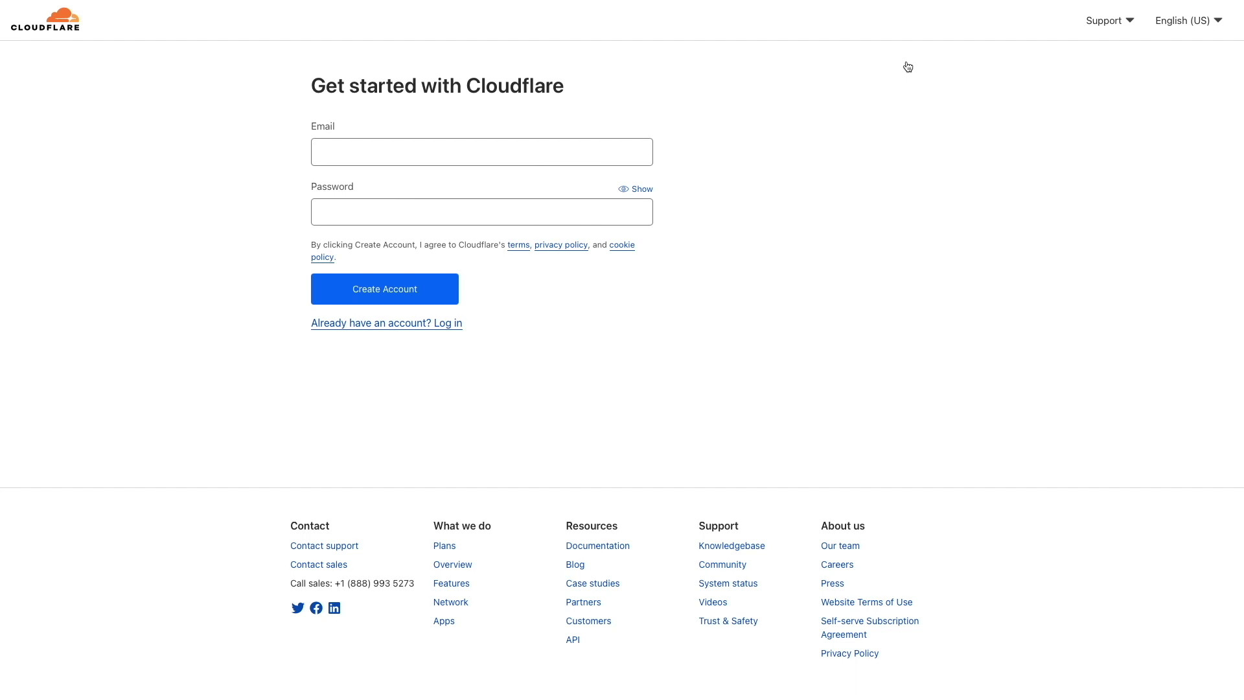
{"action": "left_click", "coordinate": [420, 324]}
Step: Log in with the pasted account e-mail and password and begin adding a website
{"action": "left_click", "coordinate": [383, 158]}
{"action": "key", "text": "super+v"}
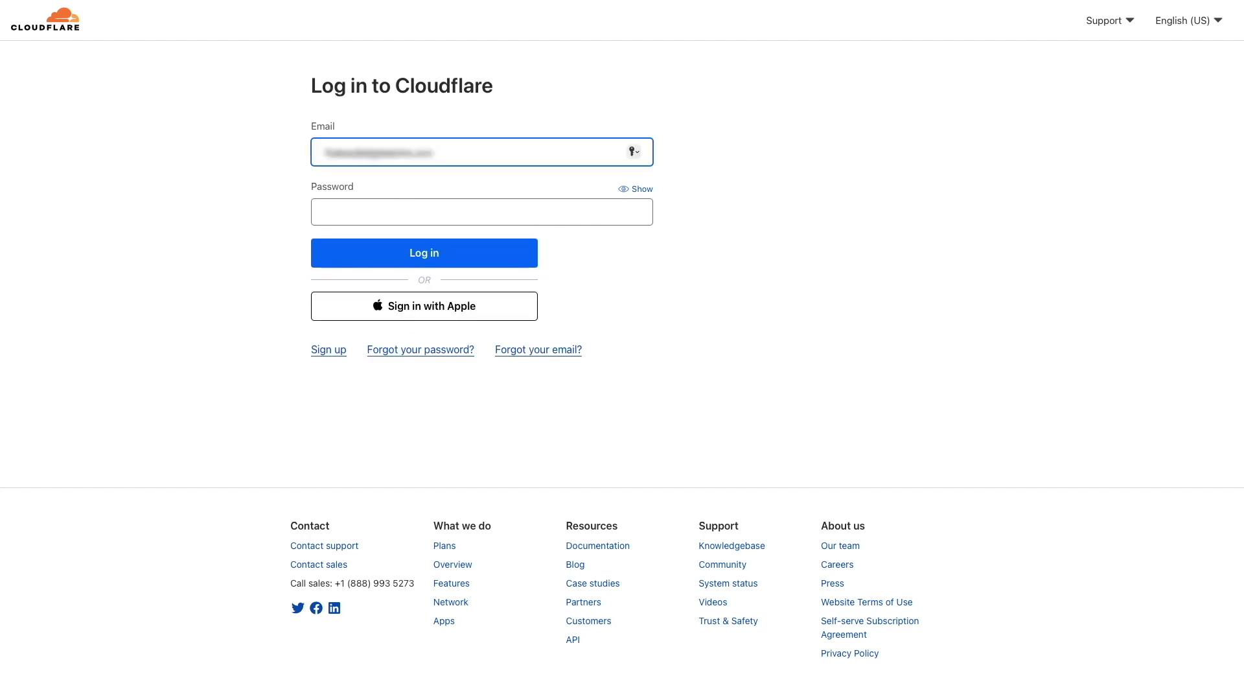
{"action": "key", "text": "Tab"}
{"action": "key", "text": "super+v"}
{"action": "left_click", "coordinate": [482, 252]}
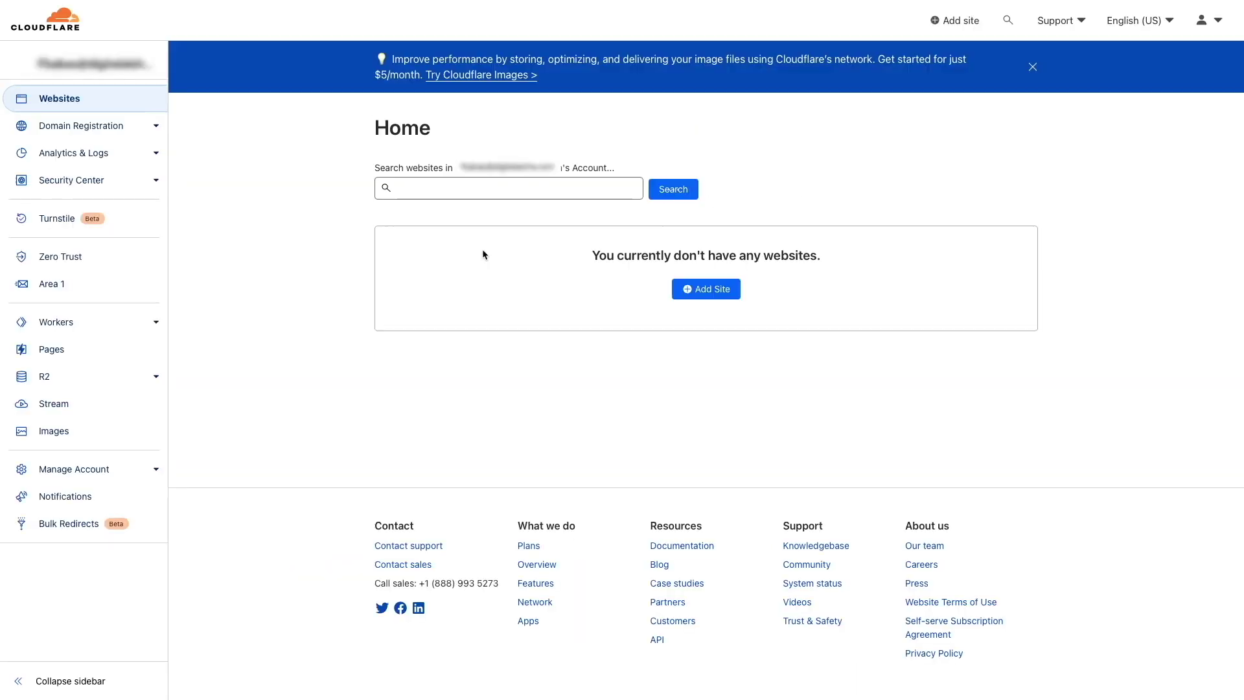
{"action": "left_click", "coordinate": [677, 288]}
Step: Add the site digitalaloha.net and continue on the Free plan
{"action": "type", "text": "digitalaloha.net"}
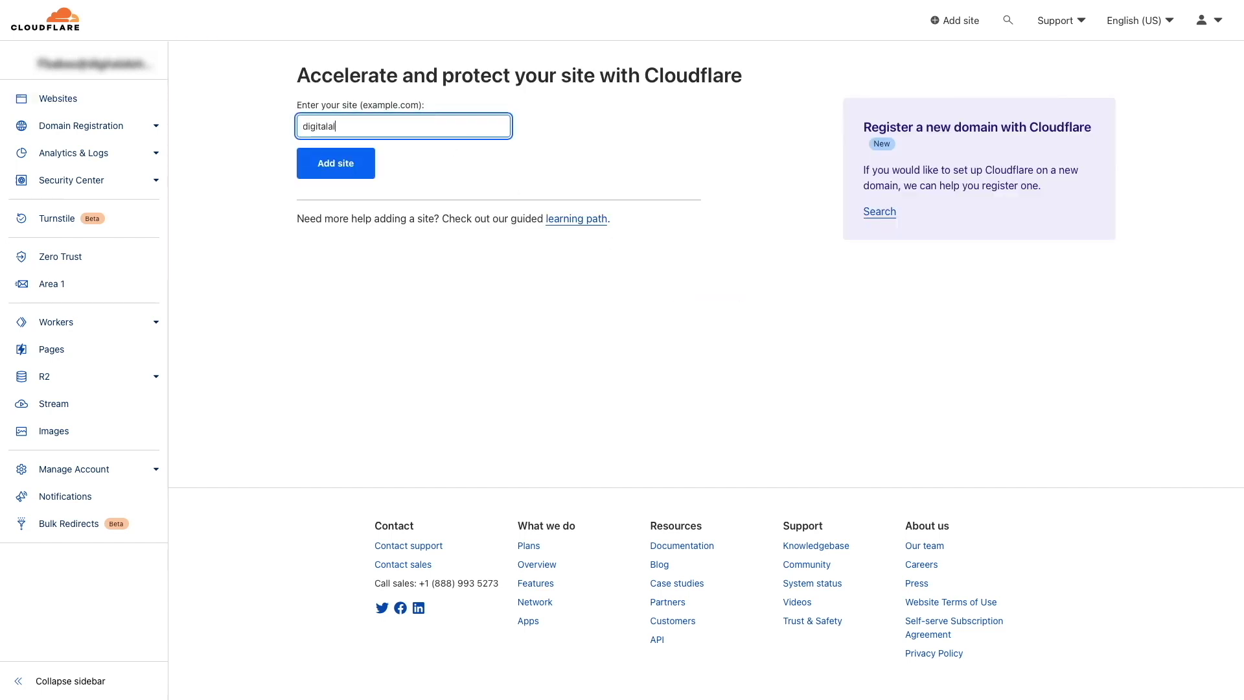
{"action": "left_click", "coordinate": [371, 163]}
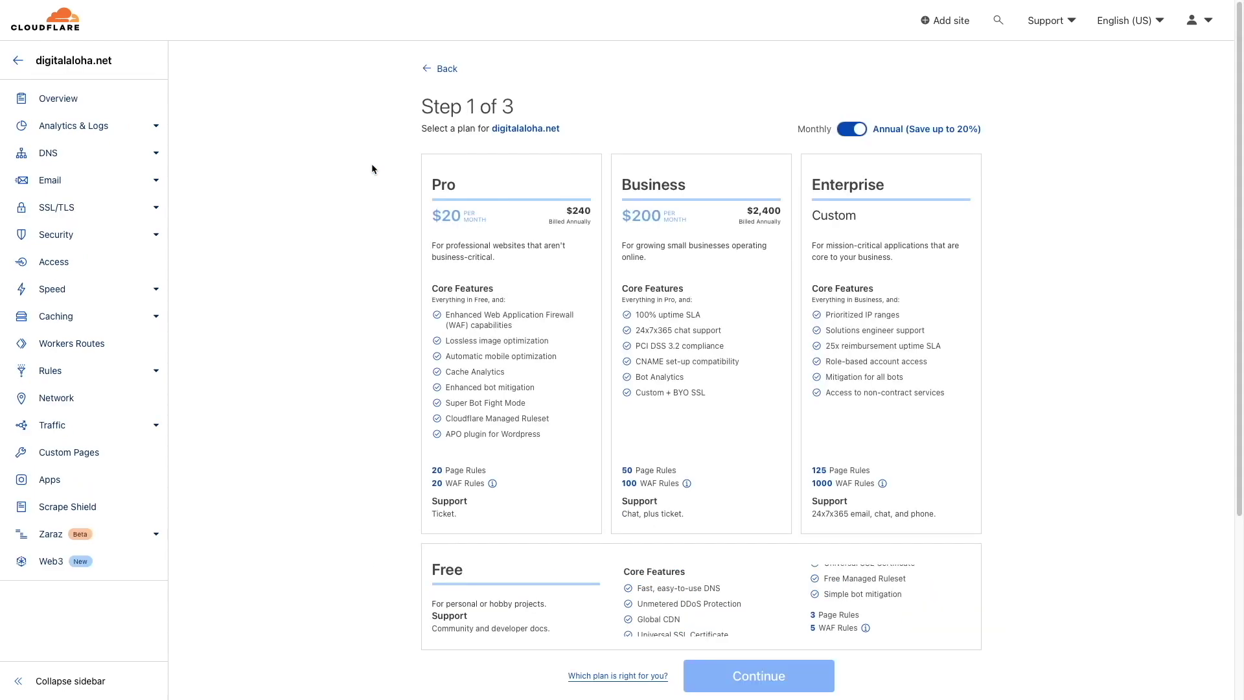
{"action": "scroll", "coordinate": [372, 168], "scroll_direction": "down", "scroll_amount": 5}
{"action": "left_click", "coordinate": [487, 310]}
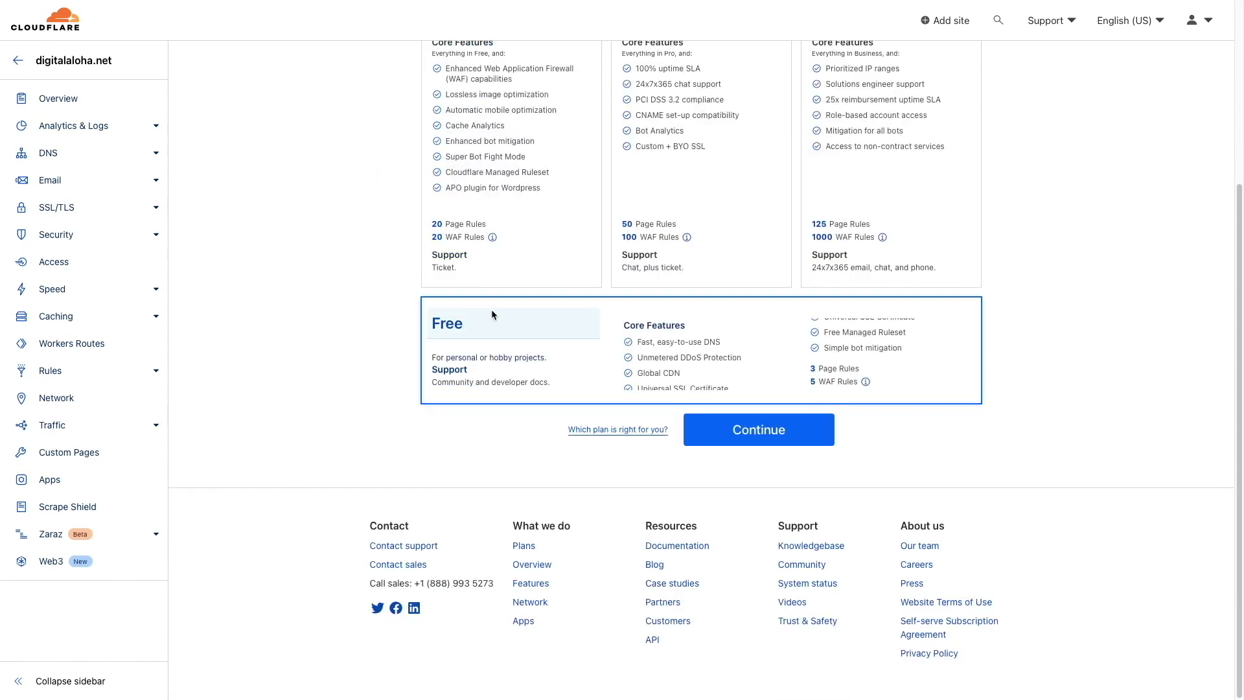
{"action": "left_click", "coordinate": [703, 425]}
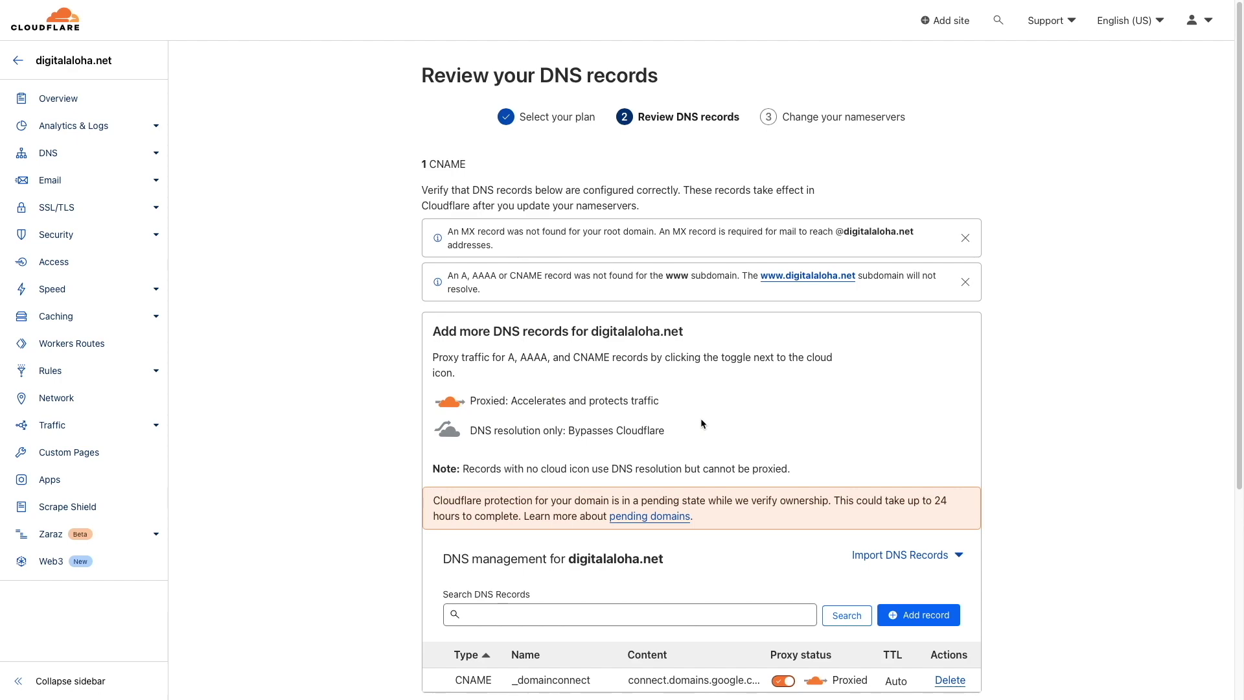
Step: Keep the existing DNS records and confirm the nameservers were changed
{"action": "scroll", "coordinate": [701, 423], "scroll_direction": "down", "scroll_amount": 4}
{"action": "left_click", "coordinate": [499, 688]}
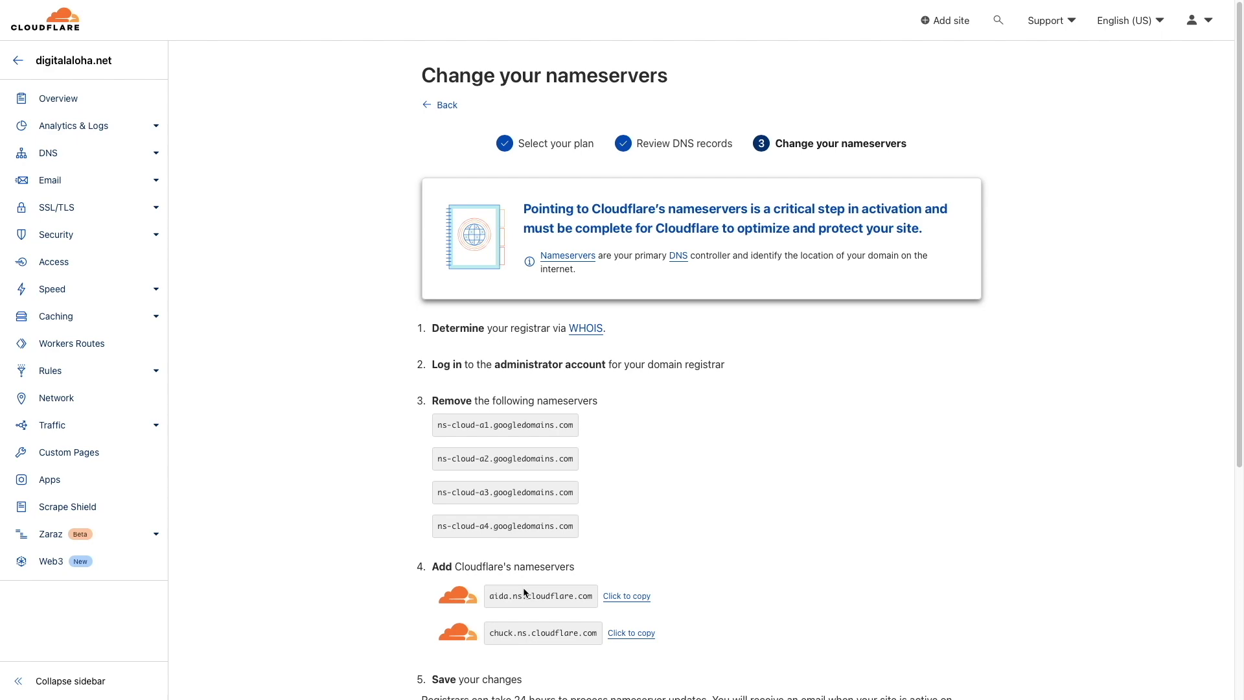
{"action": "scroll", "coordinate": [524, 591], "scroll_direction": "down", "scroll_amount": 4}
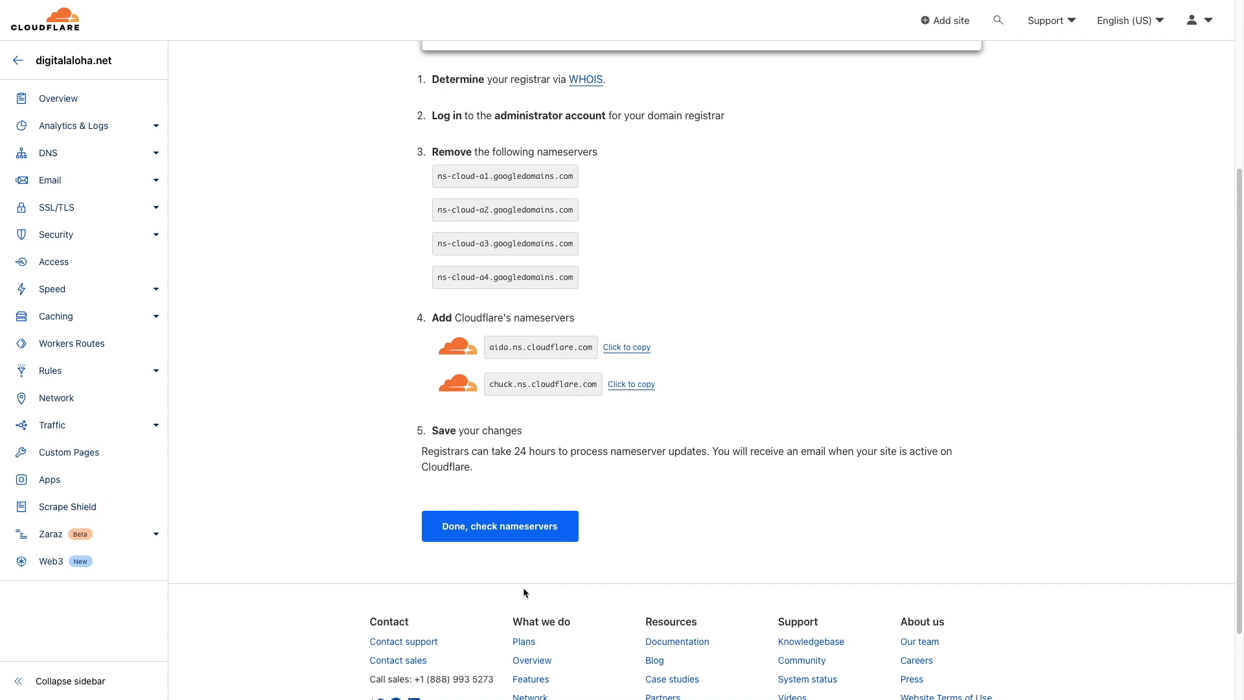
{"action": "left_click", "coordinate": [542, 535]}
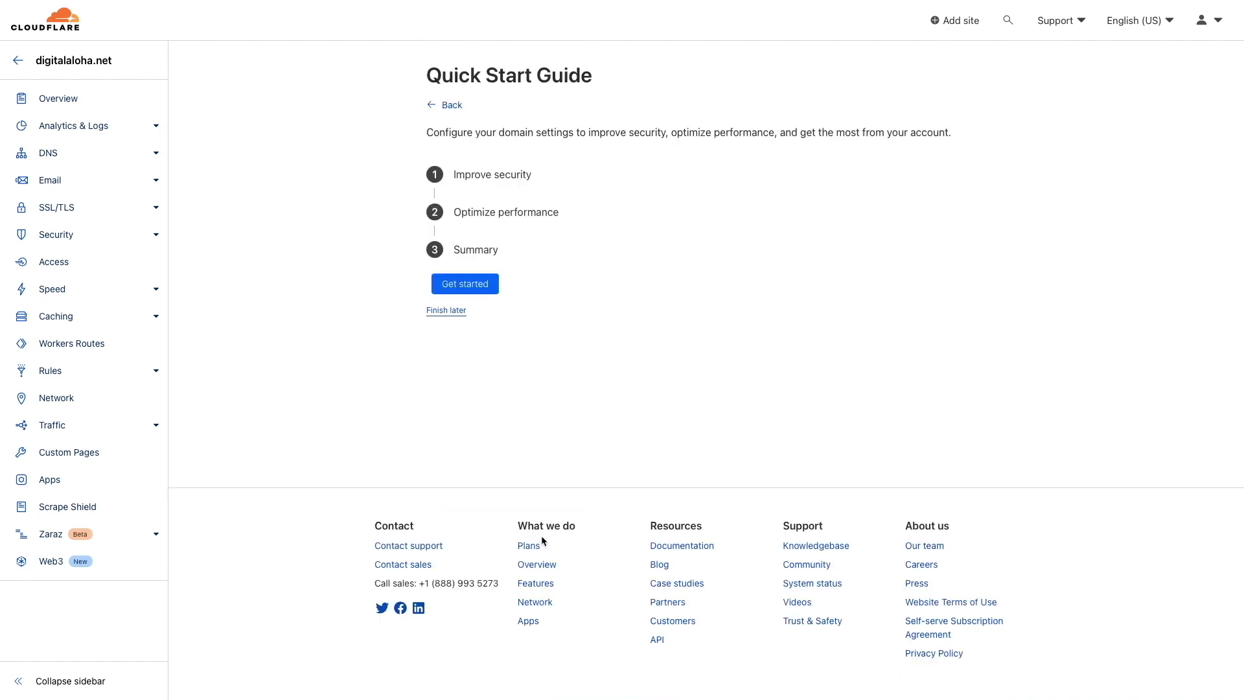
Step: Save Automatic HTTPS Rewrites, Always Use HTTPS and Brotli in the Quick Start Guide, then finish
{"action": "left_click", "coordinate": [453, 288]}
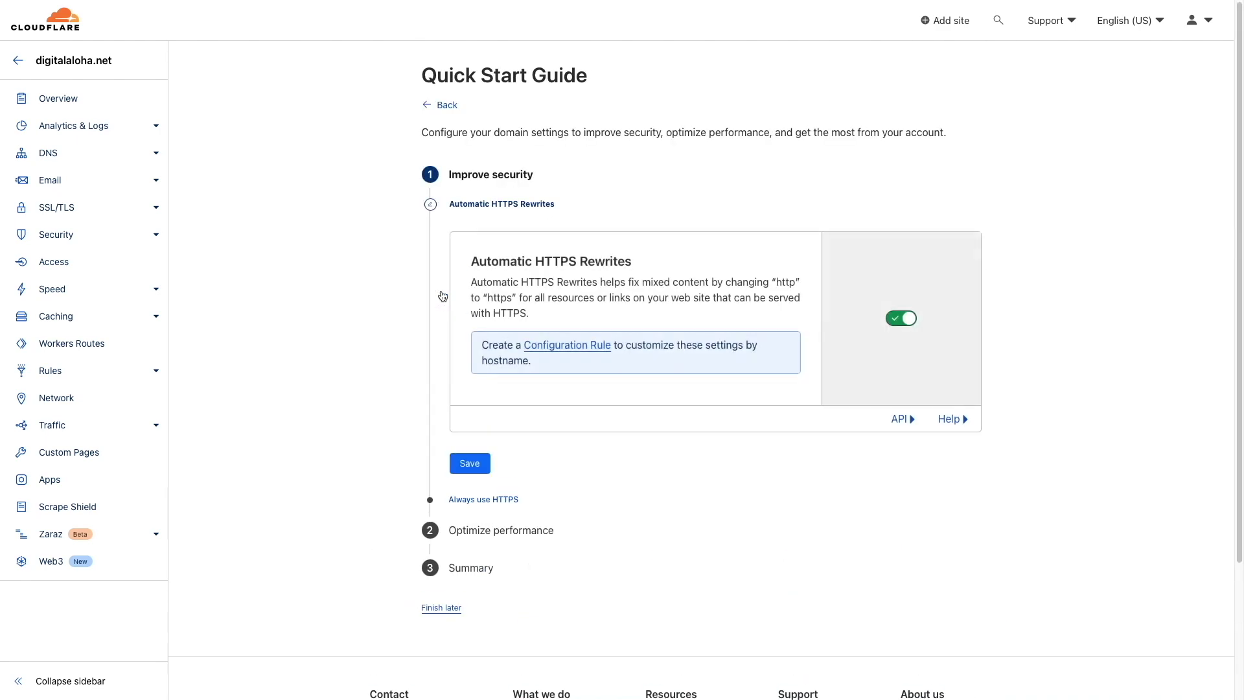
{"action": "left_click", "coordinate": [478, 463]}
{"action": "left_click", "coordinate": [528, 435]}
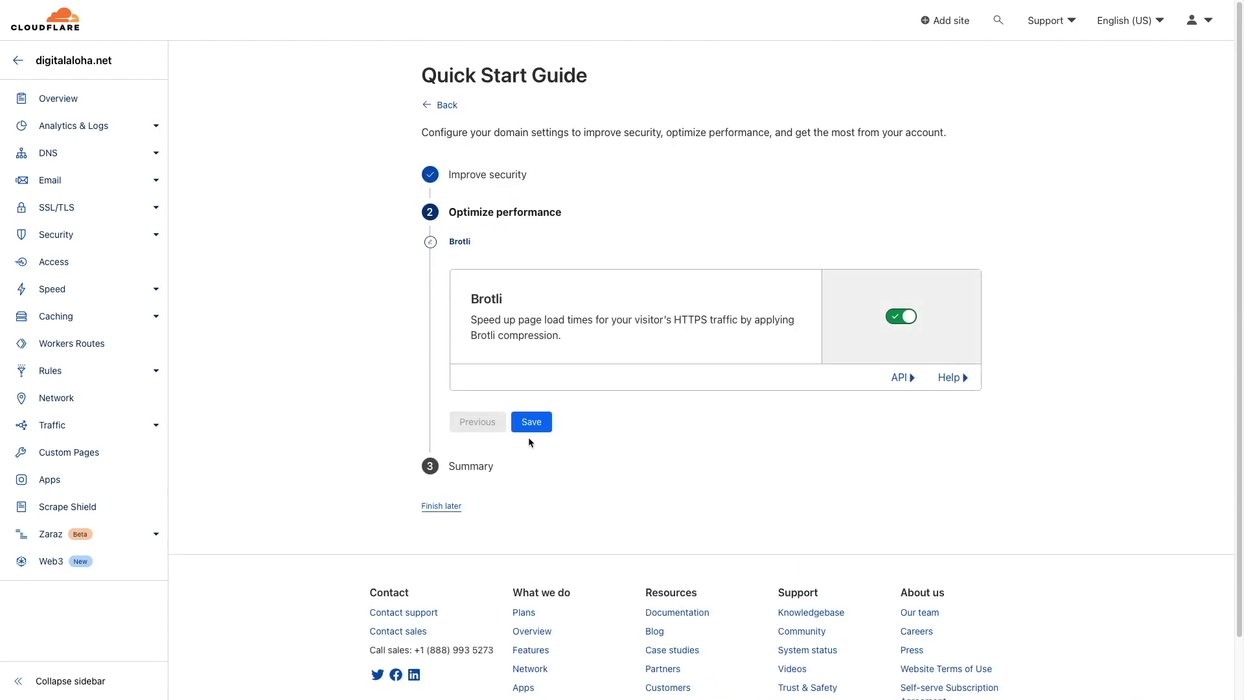
{"action": "left_click", "coordinate": [536, 428]}
{"action": "left_click", "coordinate": [491, 383]}
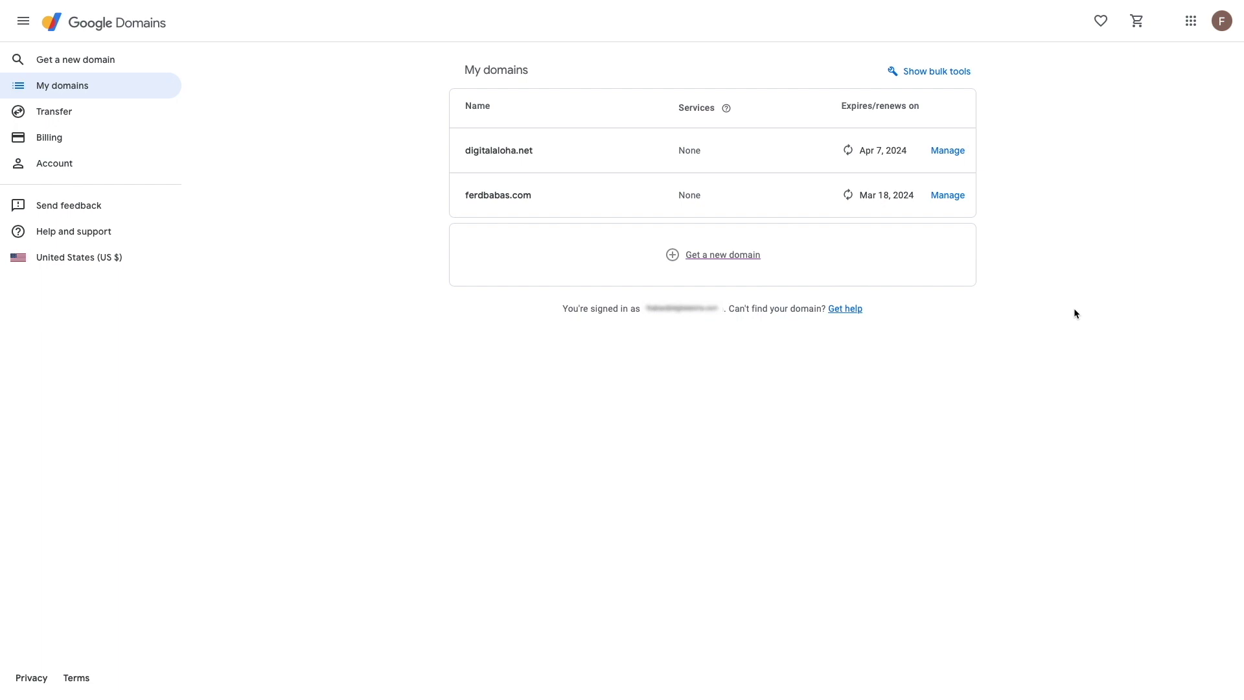
Step: Save aida.ns.cloudflare.com and chuck.ns.cloudflare.com as digitalaloha.net's active custom name servers
{"action": "left_click", "coordinate": [952, 152]}
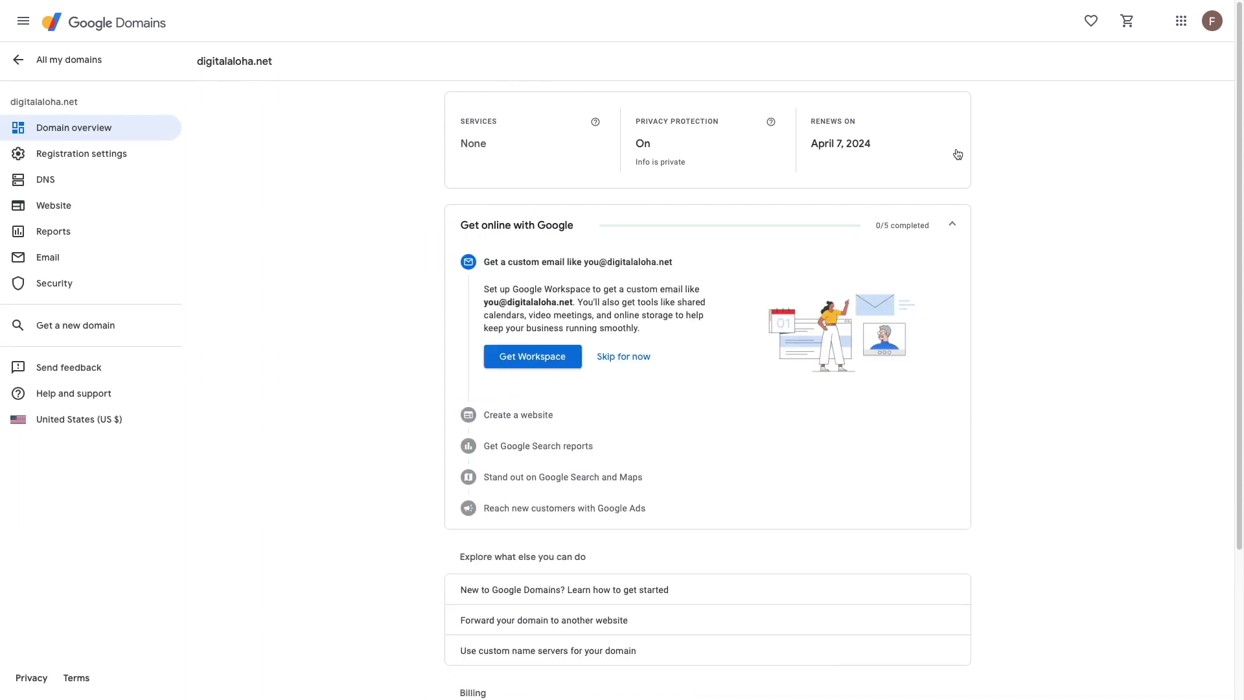
{"action": "left_click", "coordinate": [77, 181]}
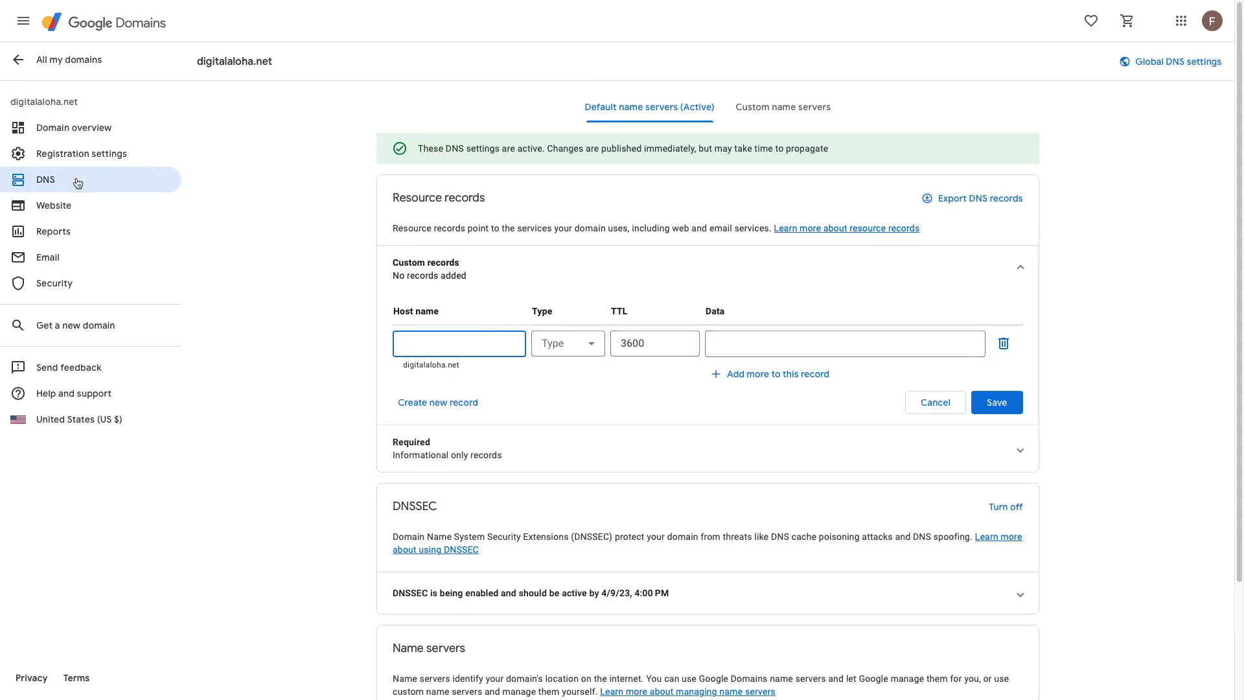
{"action": "left_click", "coordinate": [751, 110]}
{"action": "left_click", "coordinate": [952, 197]}
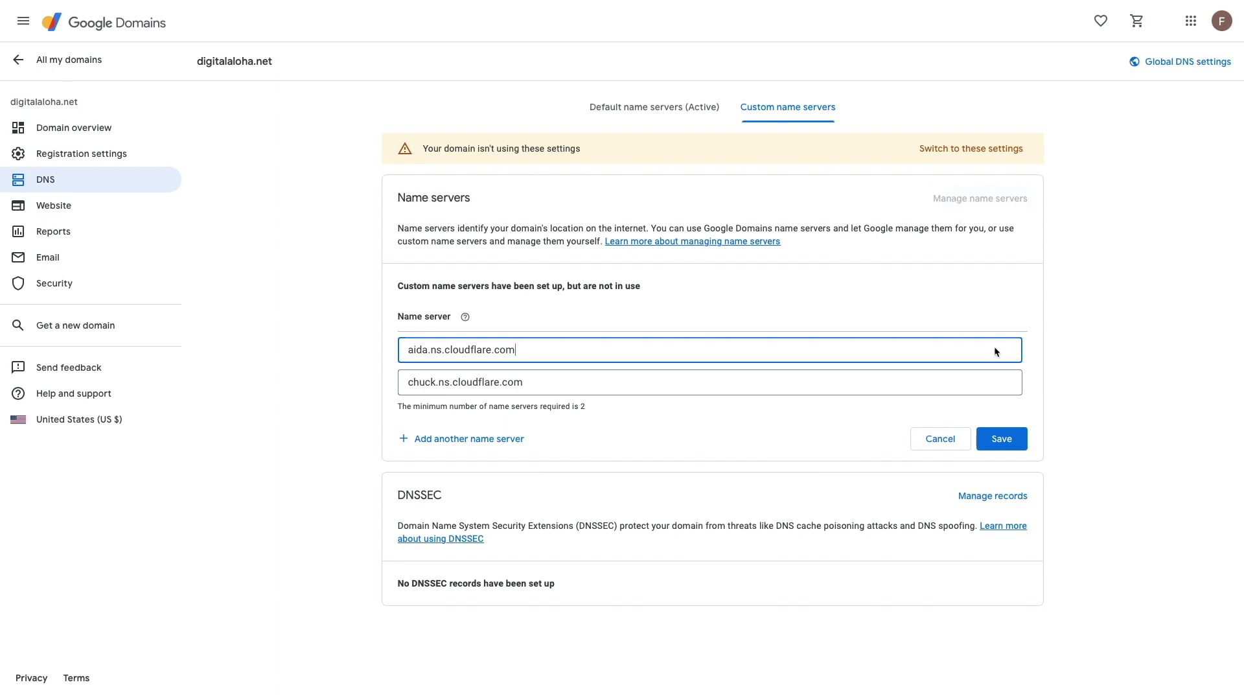
{"action": "left_click", "coordinate": [1023, 440]}
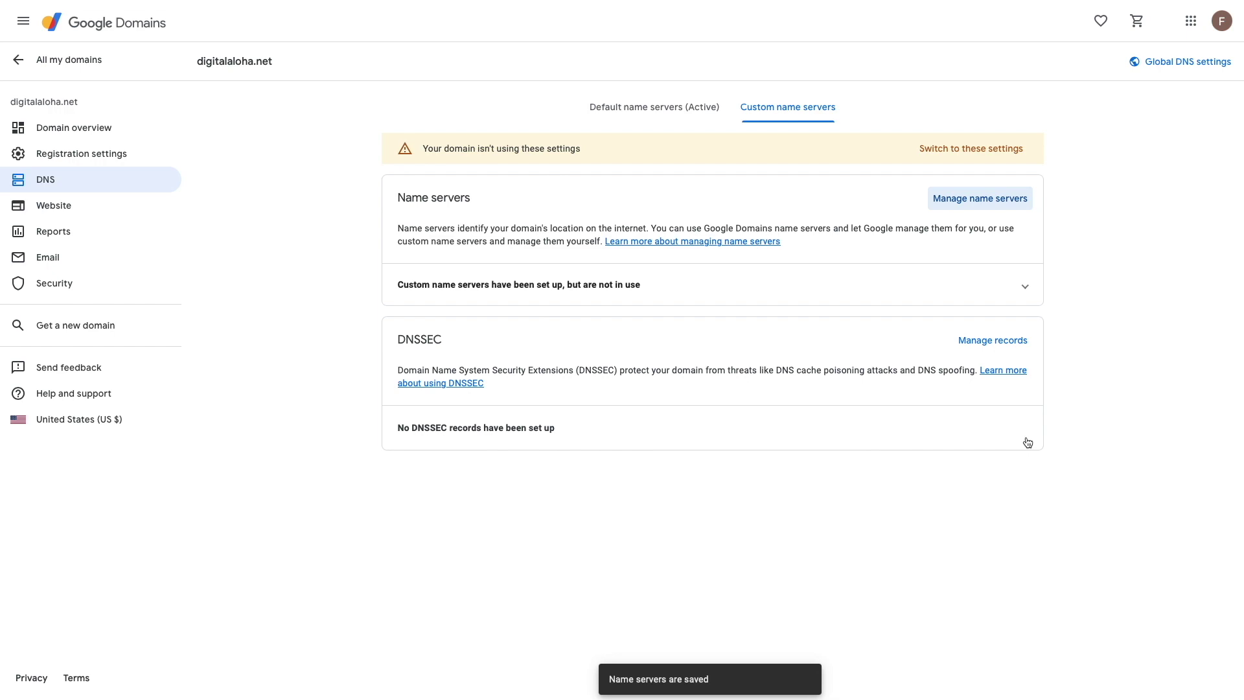
{"action": "left_click", "coordinate": [980, 153]}
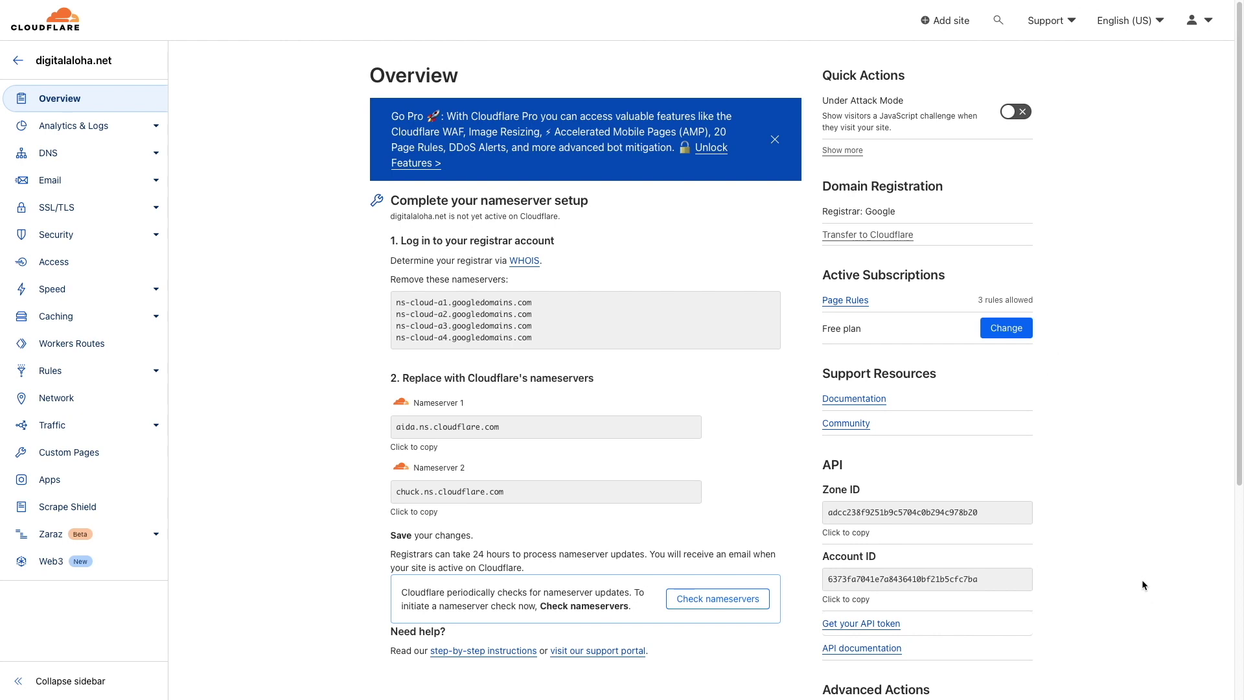
Step: Recheck the nameservers for digitalaloha.net from its Overview page
{"action": "left_click", "coordinate": [763, 603]}
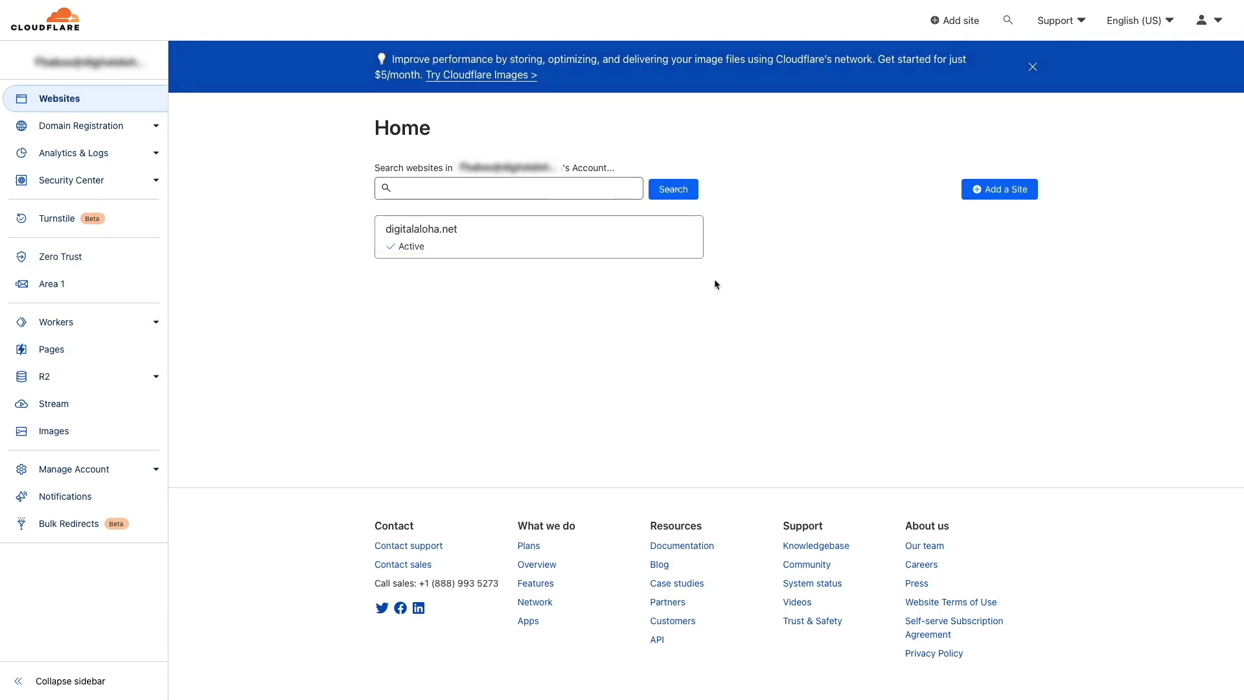
Step: Go from digitalaloha.net's Traffic > Cloudflare Tunnel into Zero Trust and open Access > Tunnels
{"action": "left_click", "coordinate": [681, 251]}
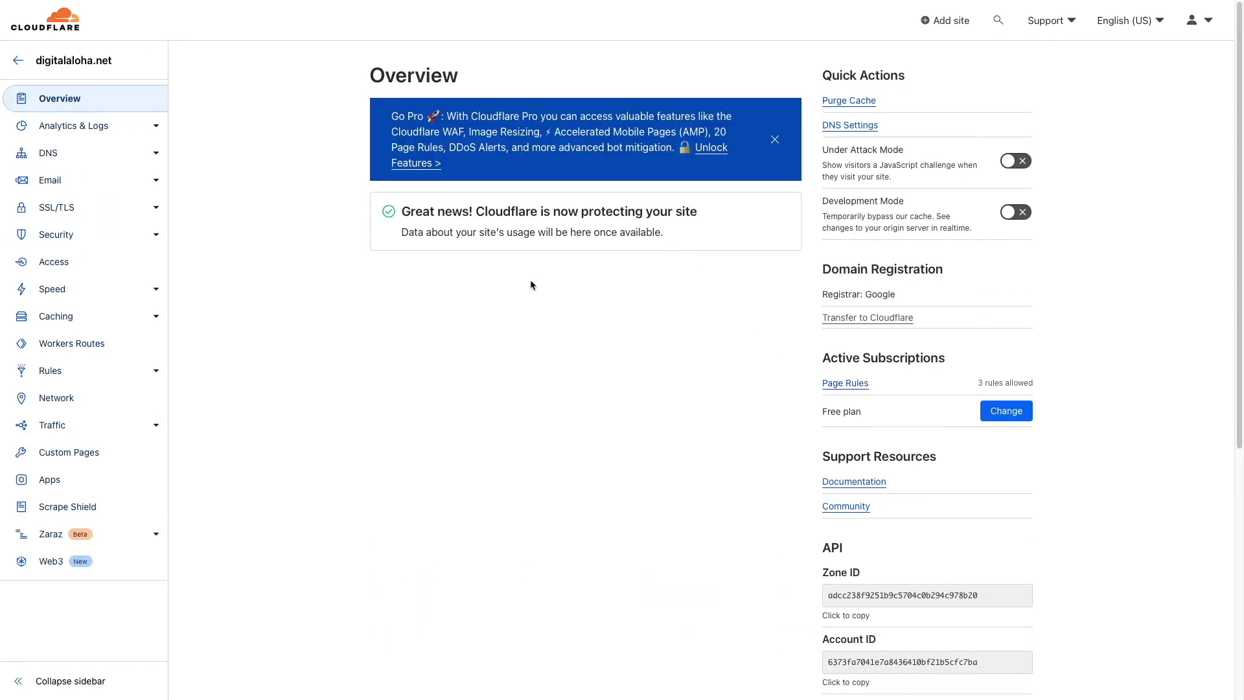
{"action": "left_click", "coordinate": [156, 425]}
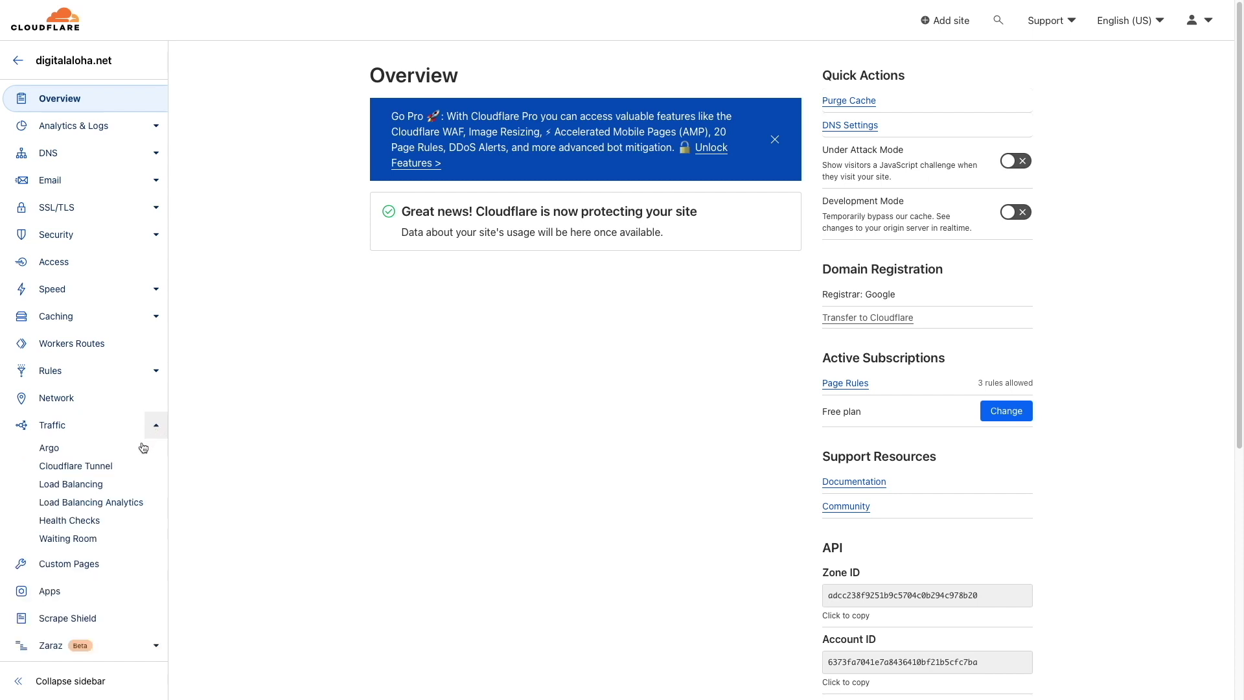
{"action": "left_click", "coordinate": [115, 466]}
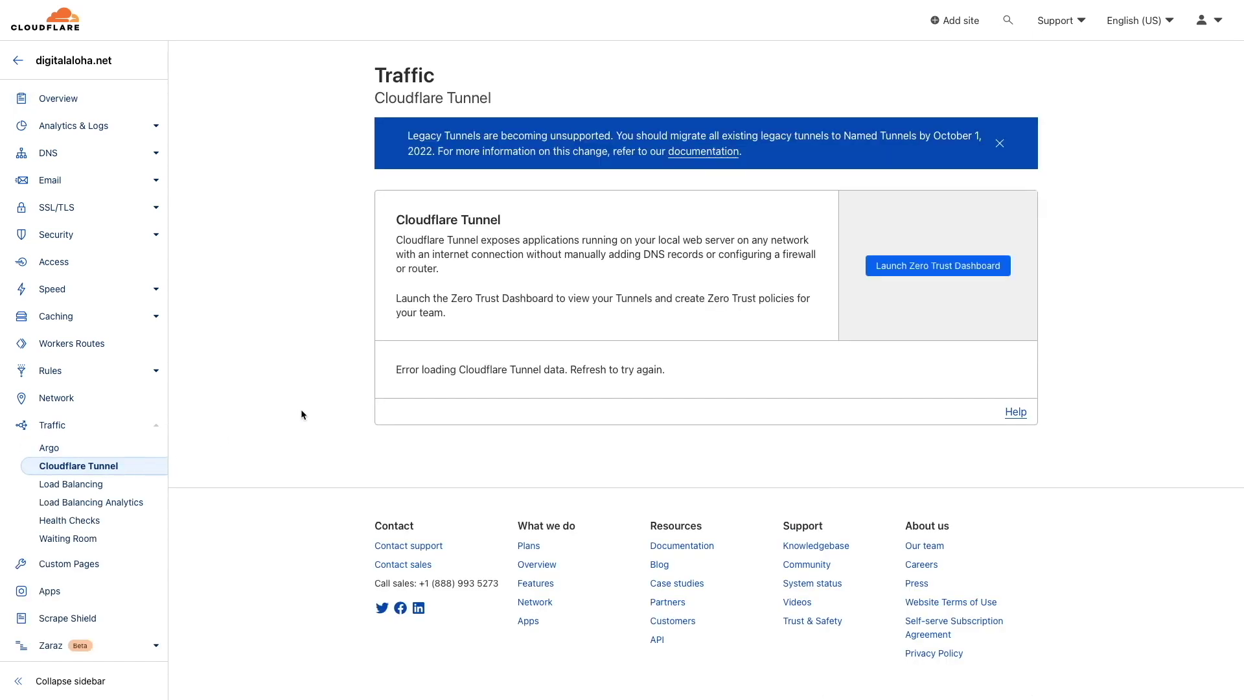
{"action": "left_click", "coordinate": [872, 270]}
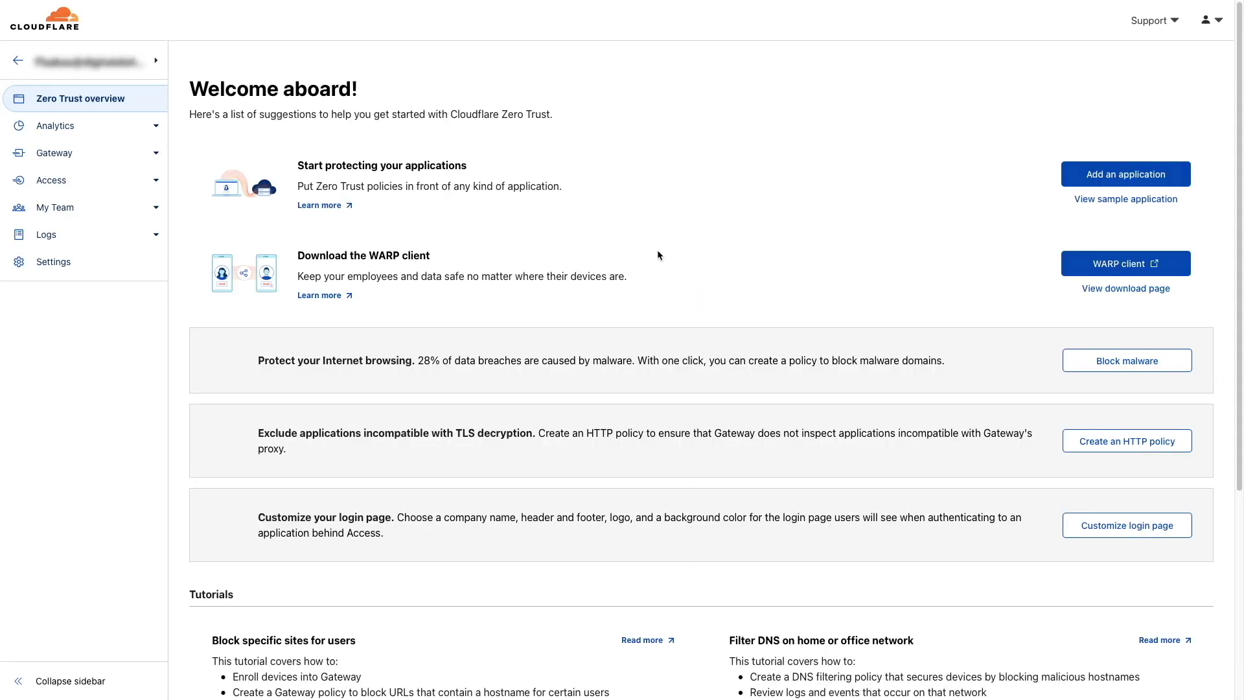
{"action": "left_click", "coordinate": [156, 180]}
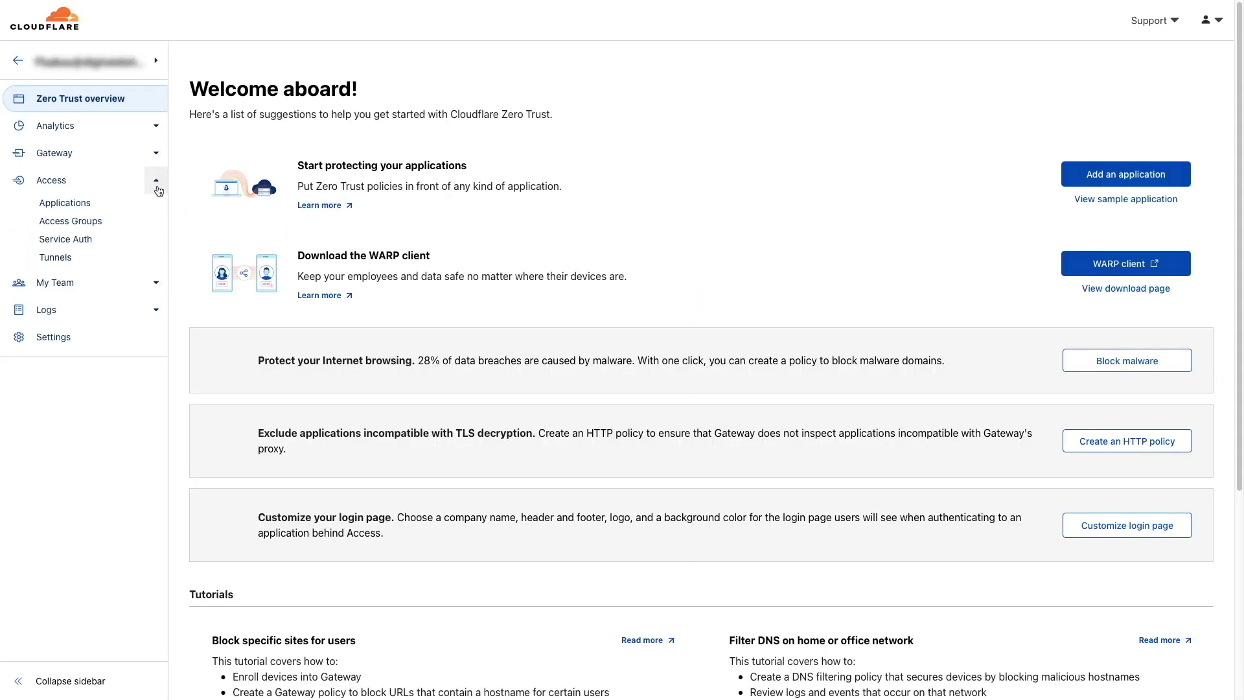
{"action": "left_click", "coordinate": [62, 259]}
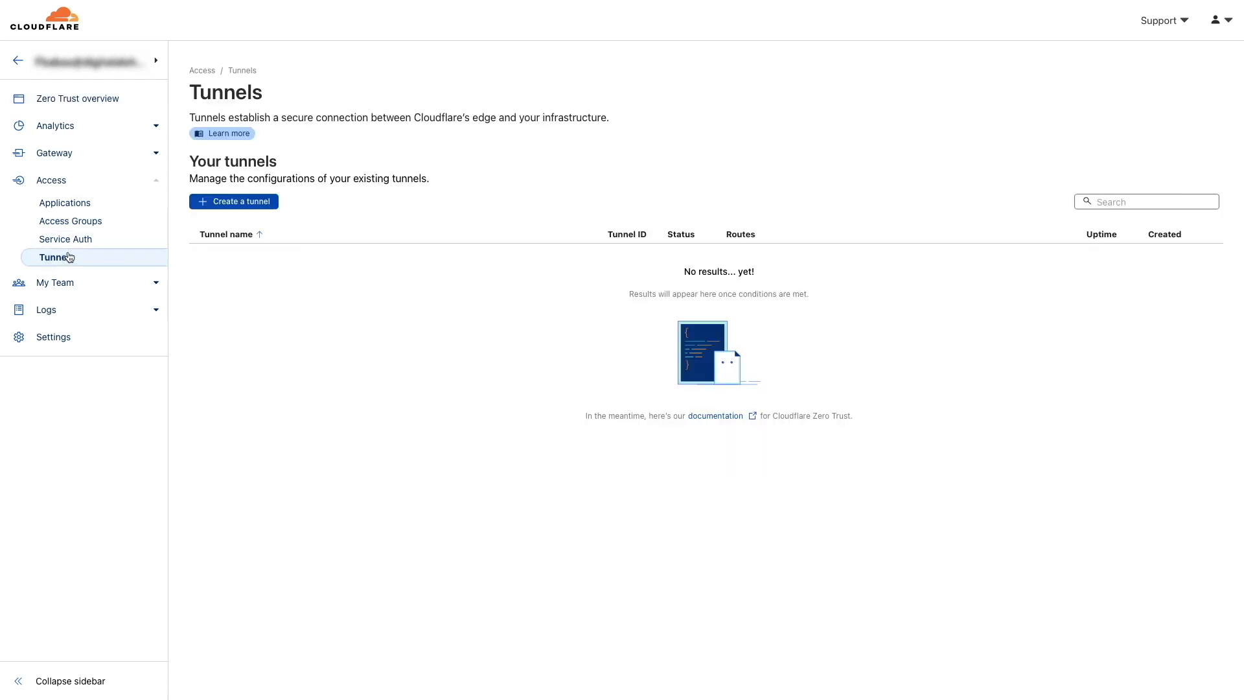
Step: Save a new tunnel named digitalaloha-tunnel, pick Docker, and copy the docker run command
{"action": "left_click", "coordinate": [196, 204]}
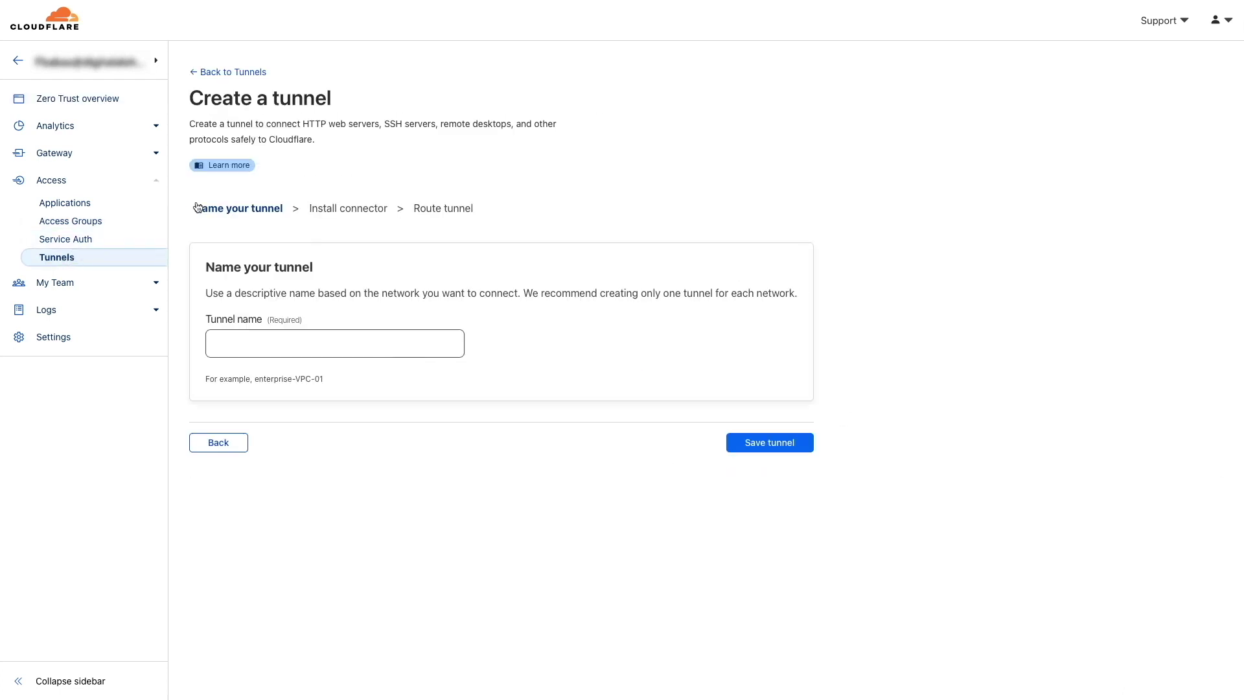
{"action": "left_click", "coordinate": [223, 342]}
{"action": "type", "text": "digitalaloha-tu"}
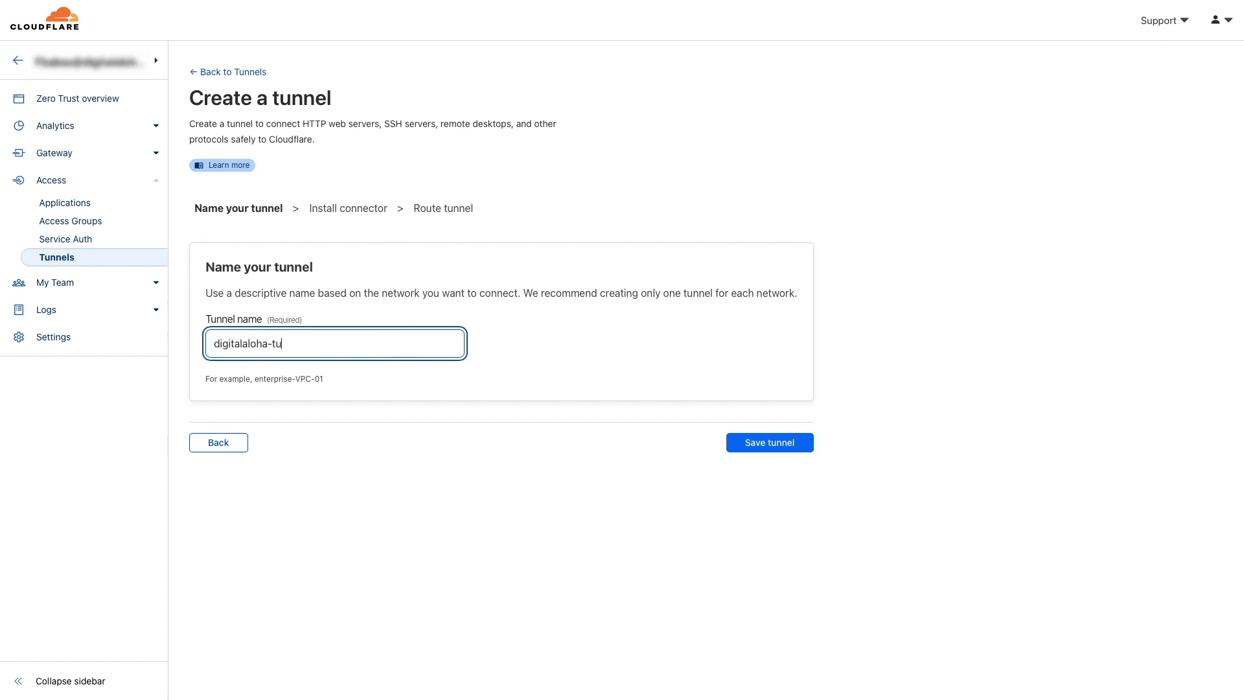
{"action": "type", "text": "nnel"}
{"action": "left_click", "coordinate": [728, 444]}
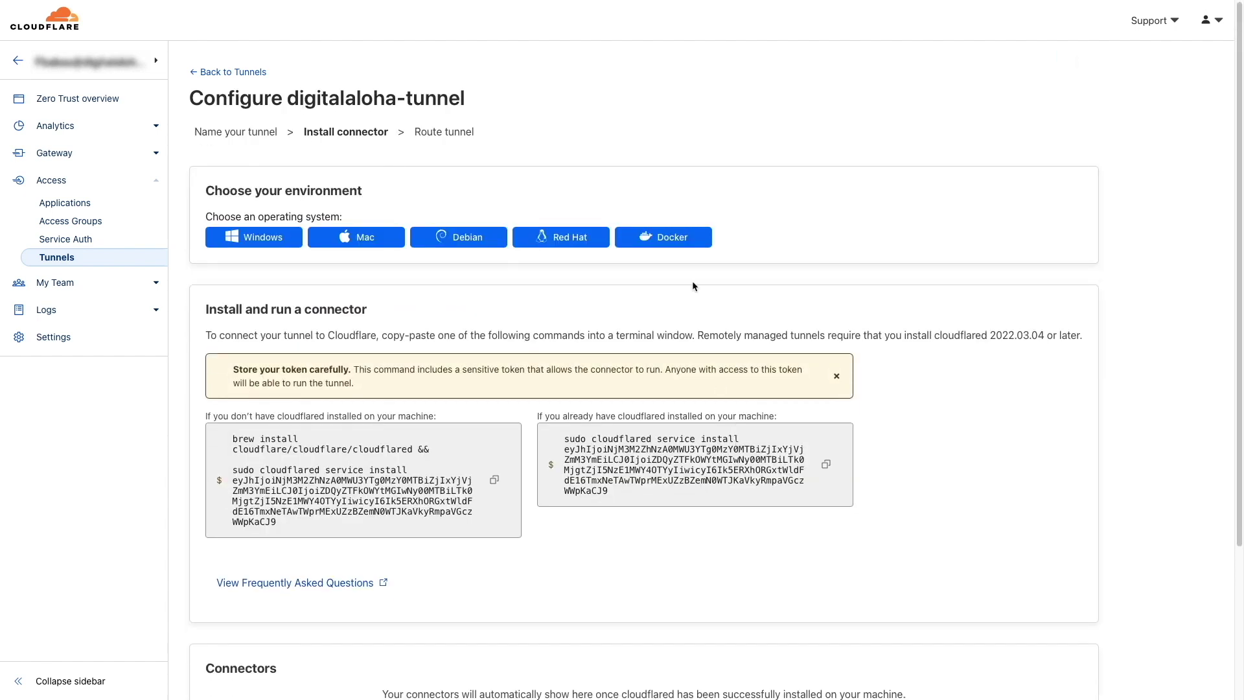
{"action": "left_click", "coordinate": [686, 238]}
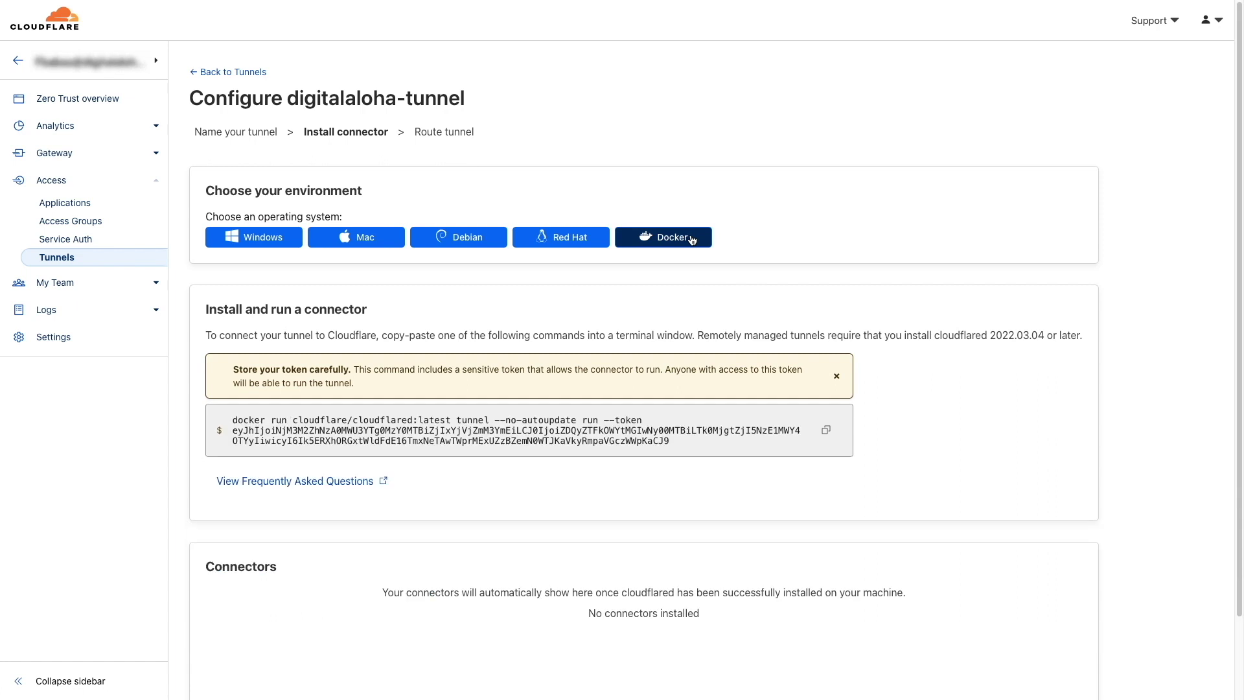
{"action": "left_click", "coordinate": [826, 432]}
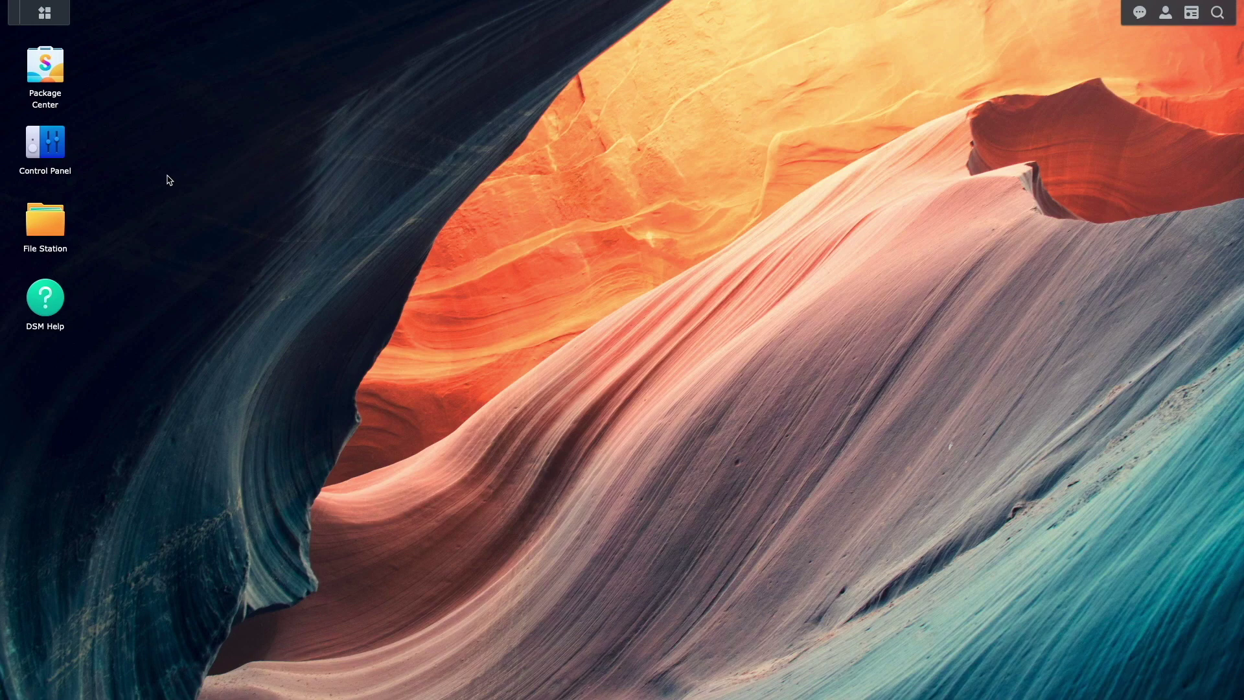
Step: Verify Docker is in Package Center's installed list, then view Control Panel's Terminal & SNMP settings
{"action": "left_click", "coordinate": [62, 74]}
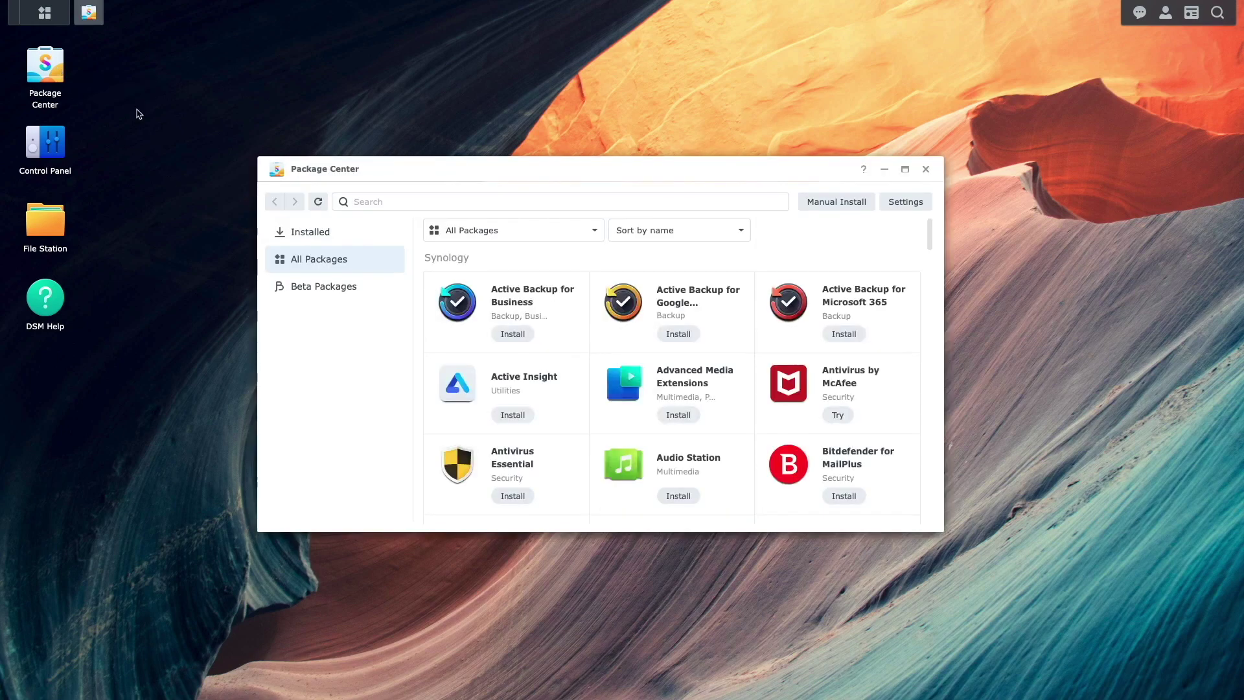
{"action": "left_click", "coordinate": [331, 234]}
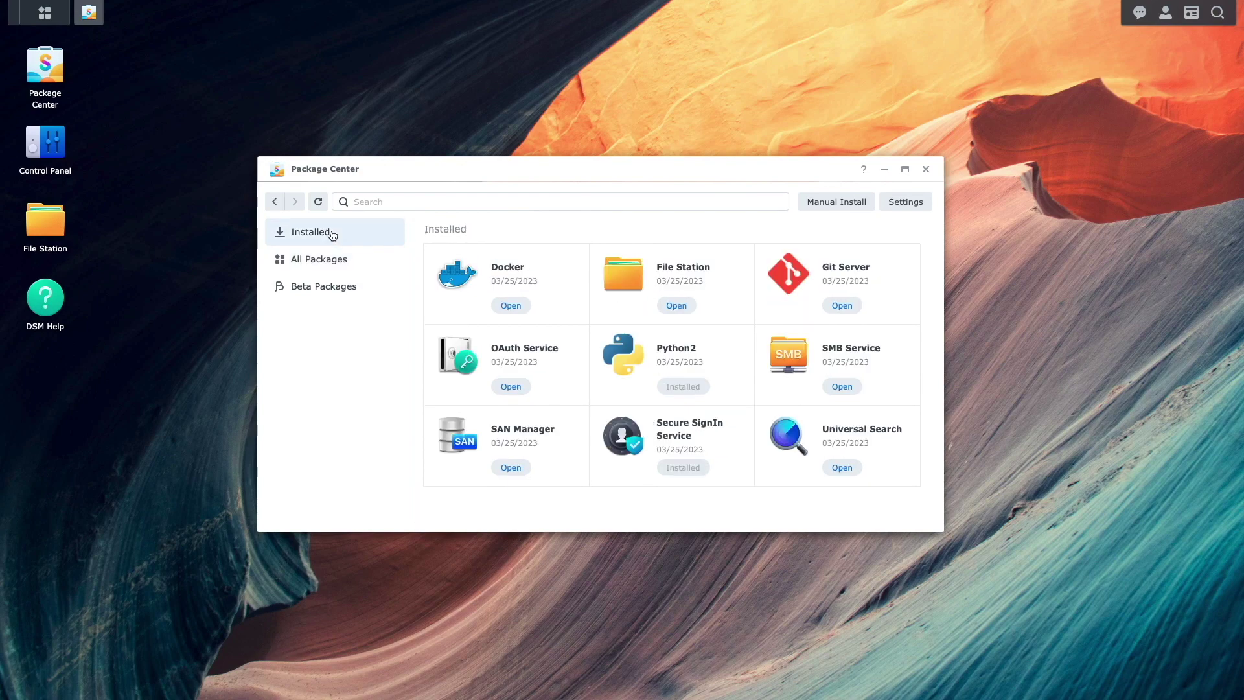
{"action": "left_click", "coordinate": [926, 169]}
{"action": "left_click", "coordinate": [46, 150]}
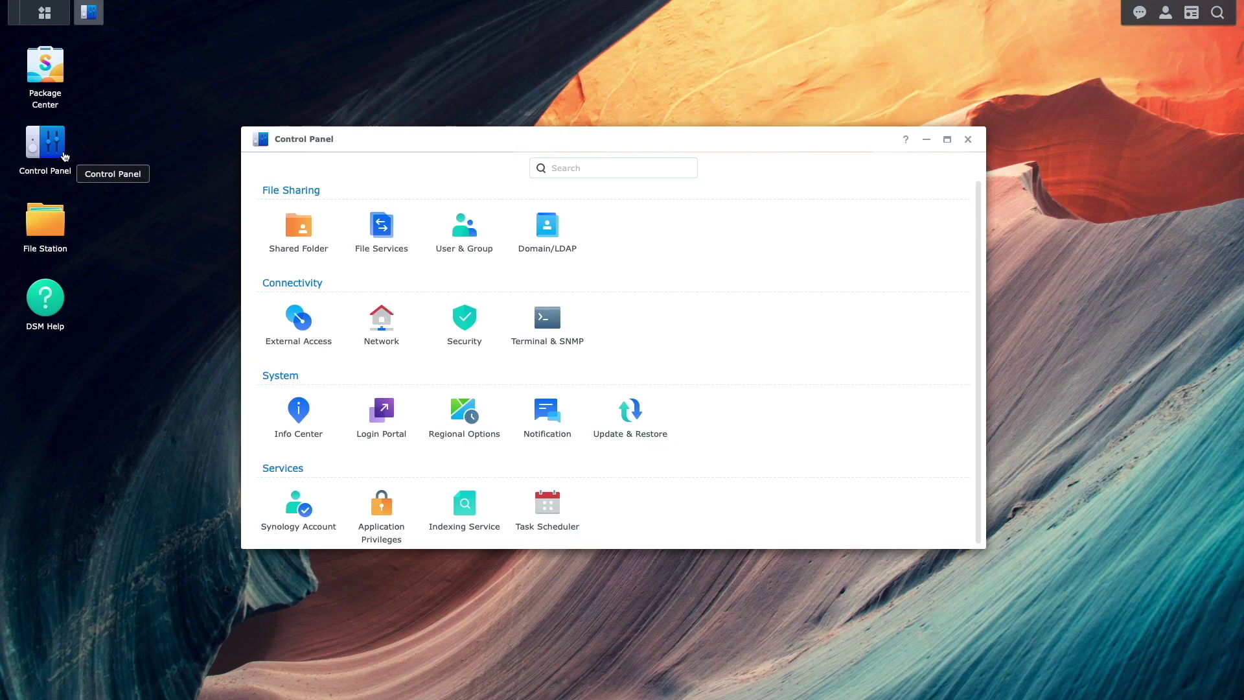
{"action": "left_click", "coordinate": [521, 324]}
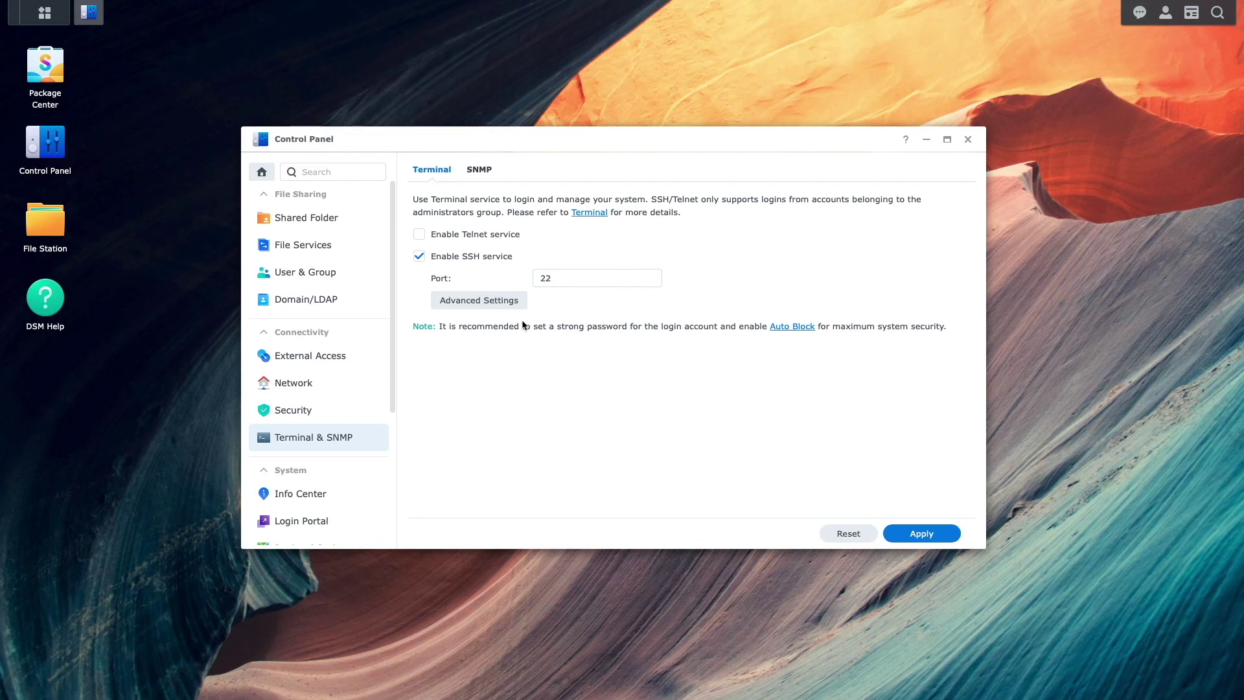
Step: SSH into the NAS at 10.0.4.43 and paste the copied cloudflared docker command
{"action": "type", "text": "1"}
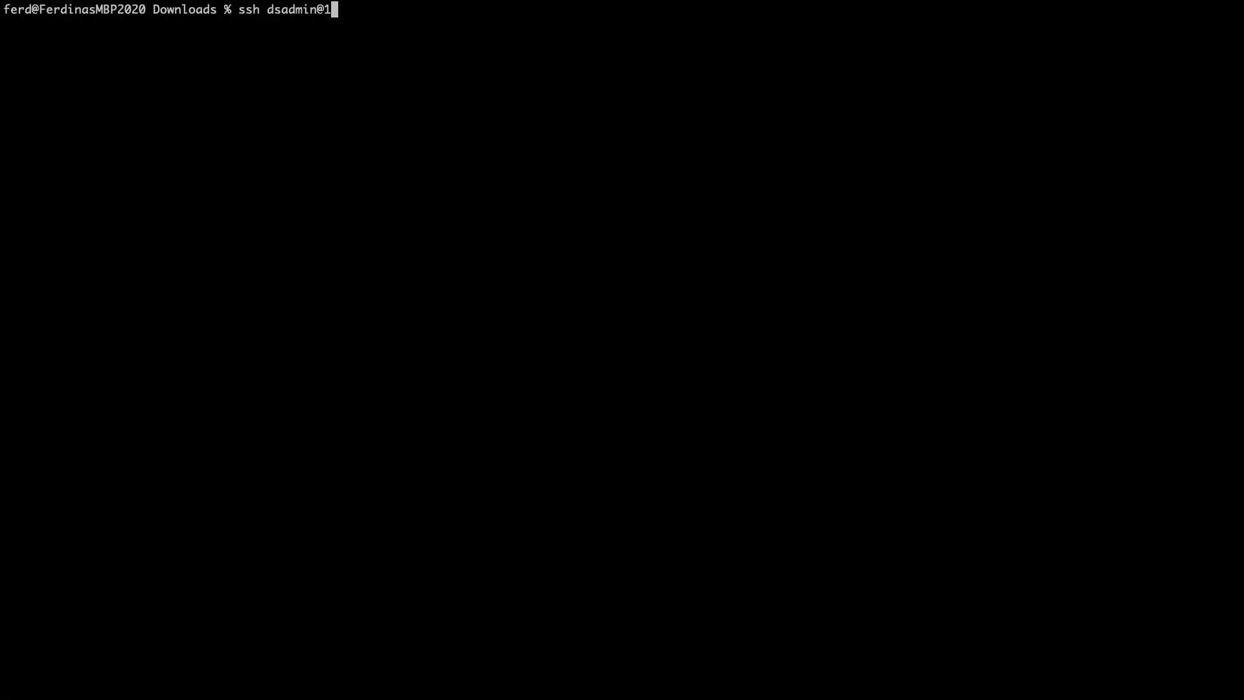
{"action": "type", "text": "0.0.4.43"}
{"action": "key", "text": "Return"}
{"action": "key", "text": "Return"}
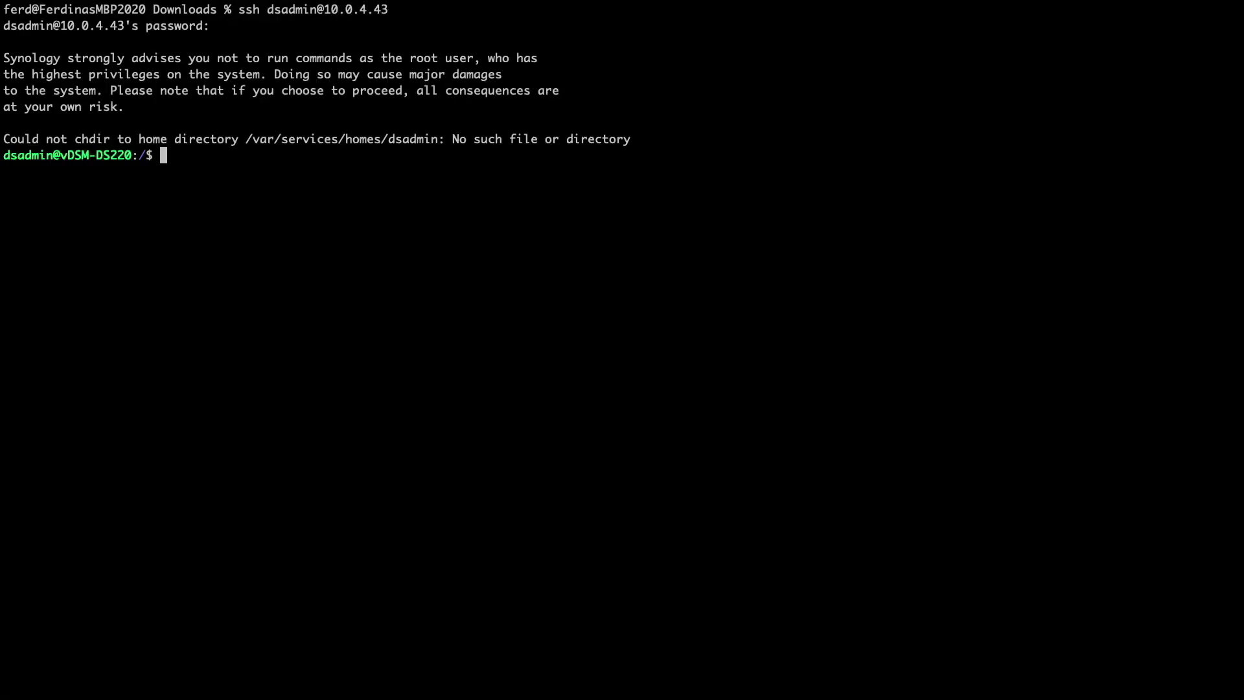
{"action": "key", "text": "super+v"}
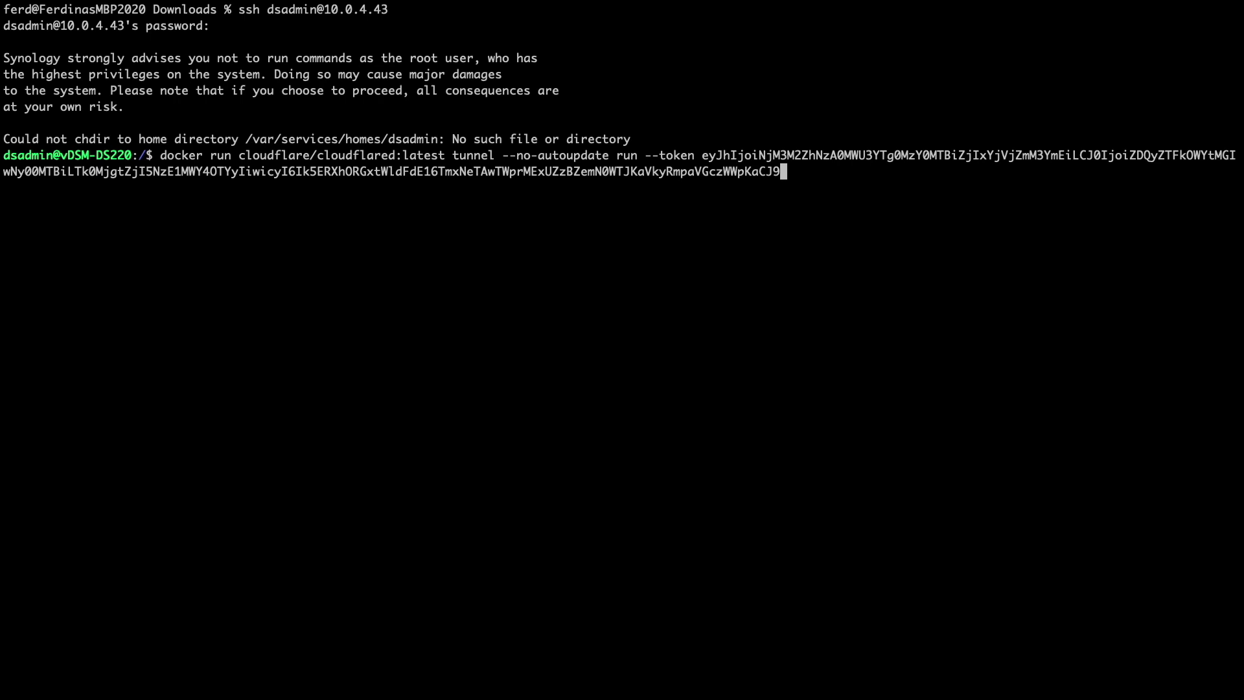
Step: Prefix sudo, add -d --restart unless-stopped --name cloudflared after run, and execute it
{"action": "left_click", "coordinate": [706, 154]}
{"action": "key", "text": "alt+Left"}
{"action": "key", "text": "alt+Left"}
{"action": "key", "text": "alt+Left"}
{"action": "key", "text": "alt+Left"}
{"action": "key", "text": "alt+Left"}
{"action": "key", "text": "alt+Left"}
{"action": "key", "text": "alt+Left"}
{"action": "key", "text": "alt+Left"}
{"action": "key", "text": "alt+Left"}
{"action": "key", "text": "alt+Left"}
{"action": "type", "text": "sudo"}
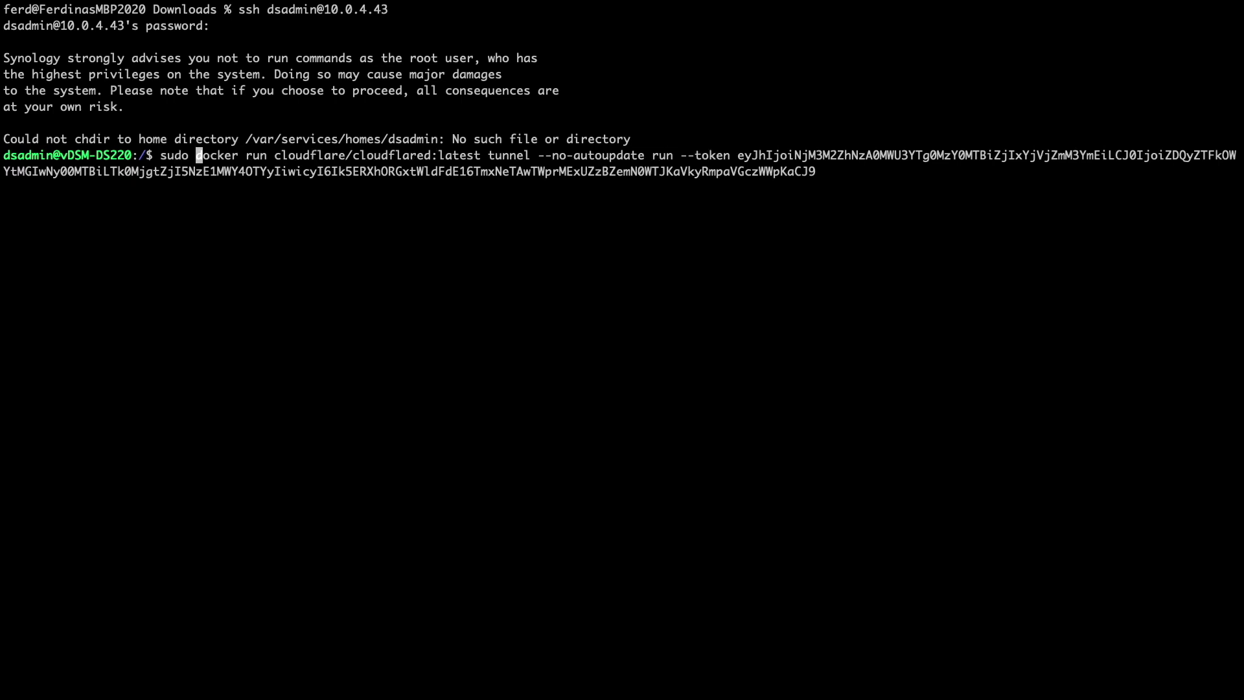
{"action": "key", "text": "alt+Right"}
{"action": "key", "text": "alt+Right"}
{"action": "type", "text": "-d "}
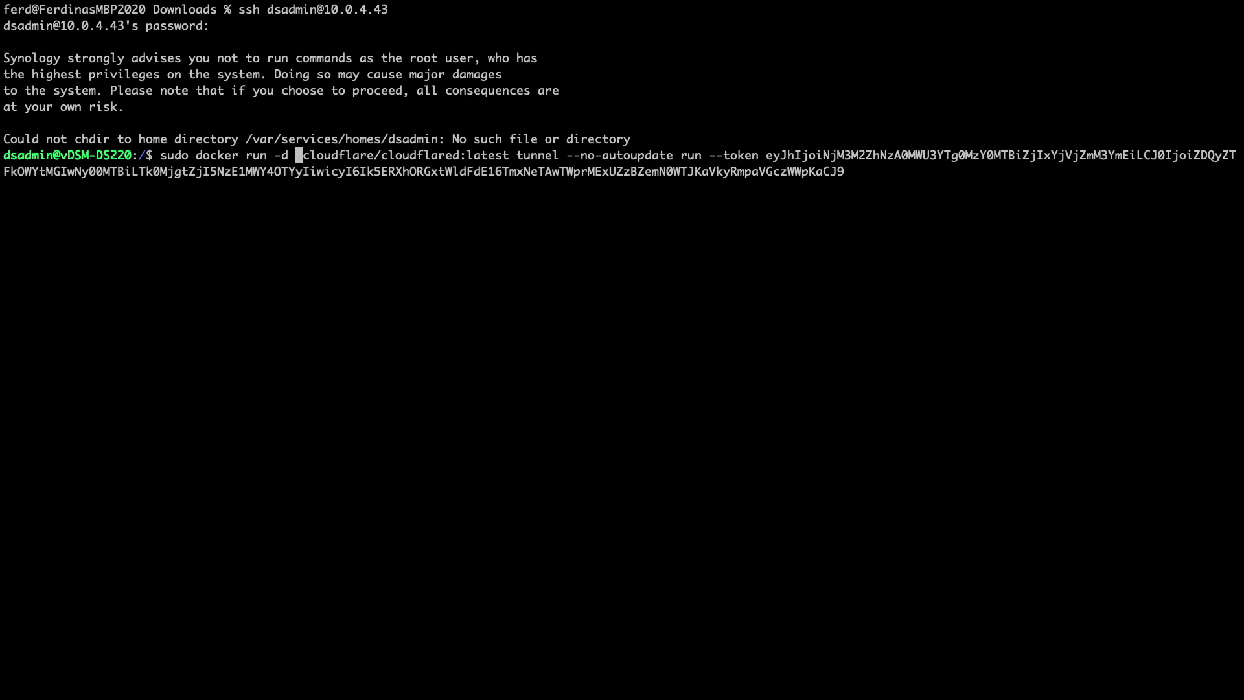
{"action": "type", "text": "--restart un"}
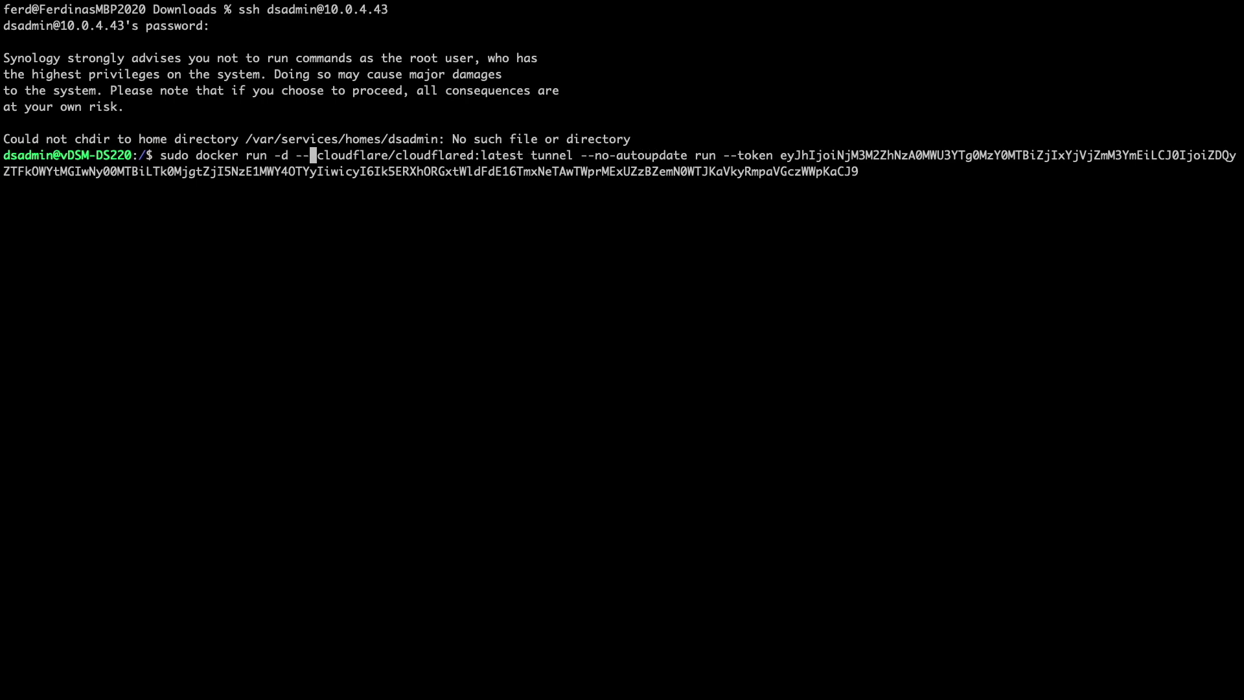
{"action": "type", "text": "less-stopped"}
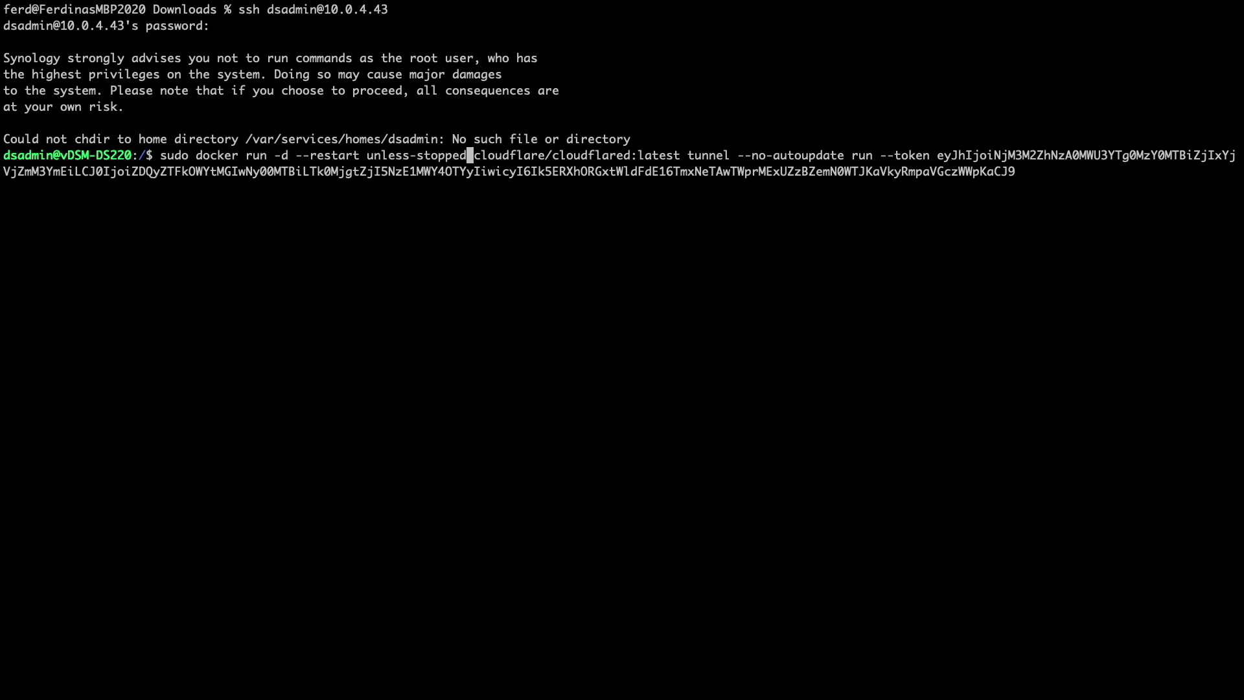
{"action": "type", "text": "--name cloudflared"}
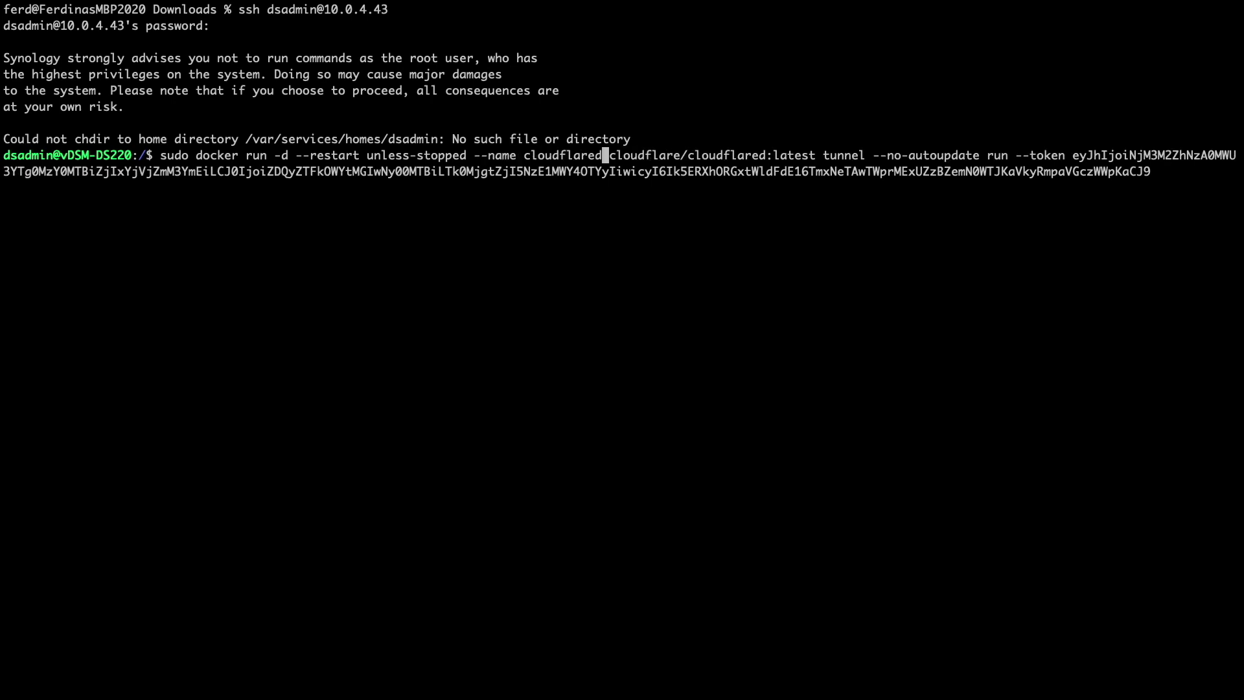
{"action": "key", "text": "Return"}
{"action": "key", "text": "Return"}
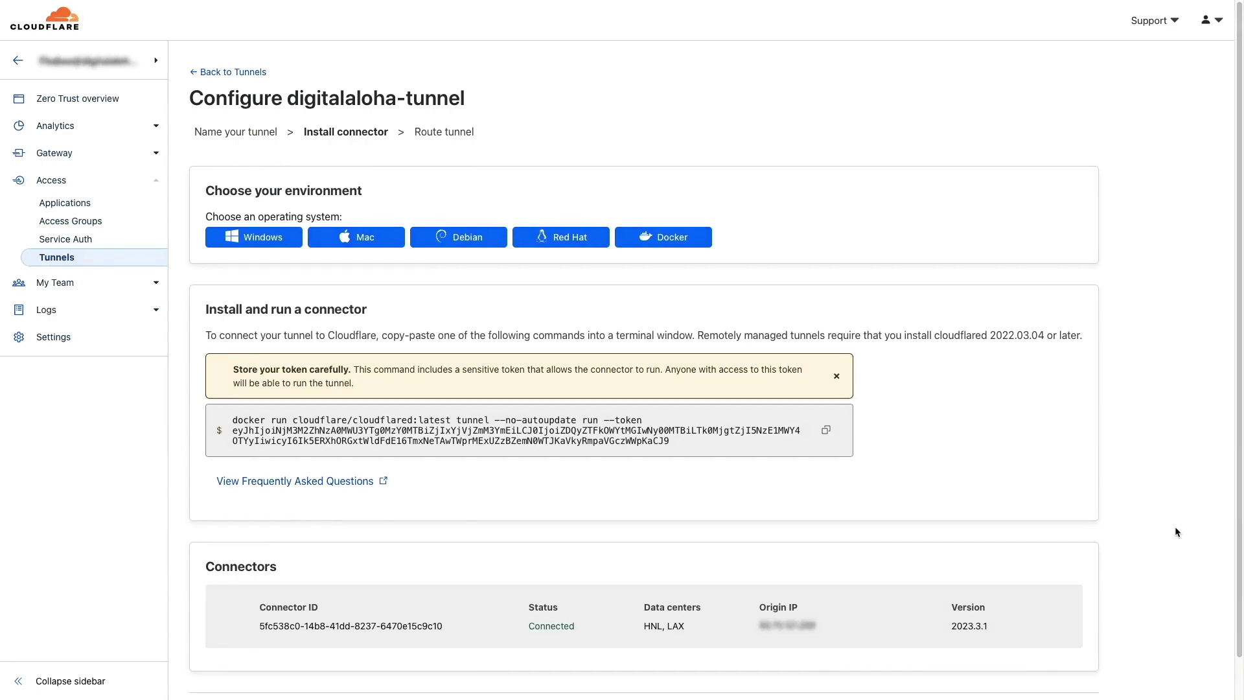
Step: With the connector shown as Connected, return to the Tunnels list
{"action": "left_click", "coordinate": [65, 259]}
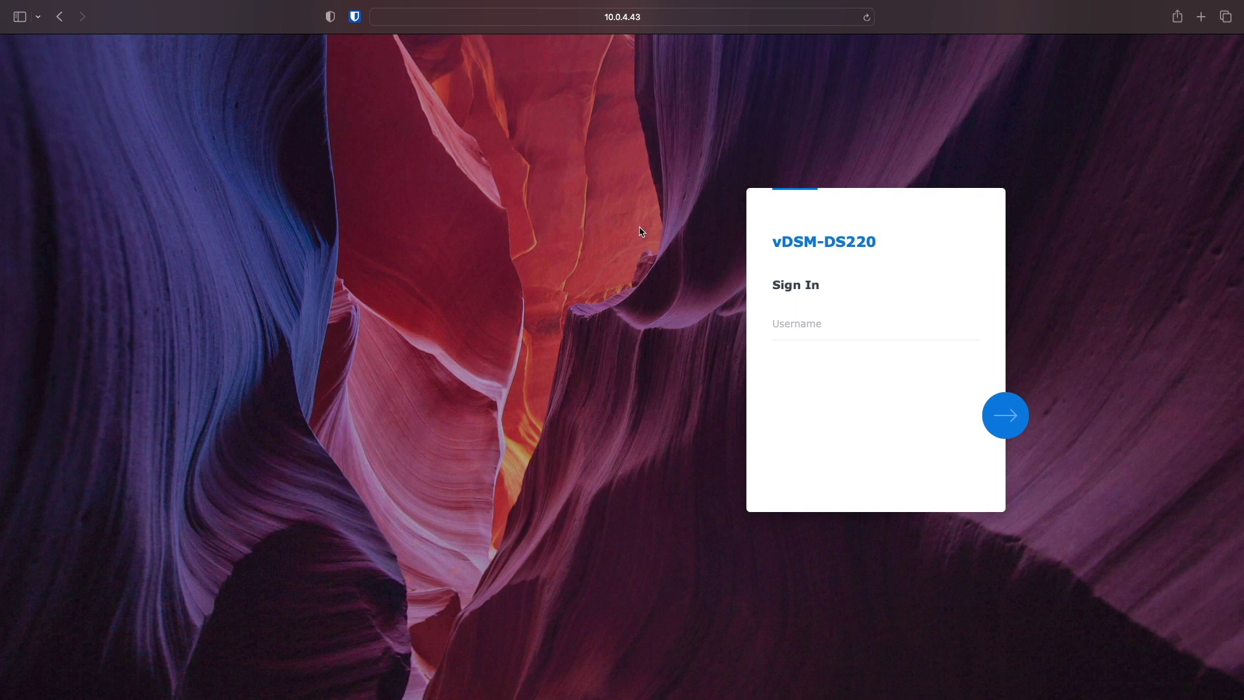
Step: Select the NAS's local address 10.0.4.43 in the browser address bar
{"action": "left_click", "coordinate": [661, 23]}
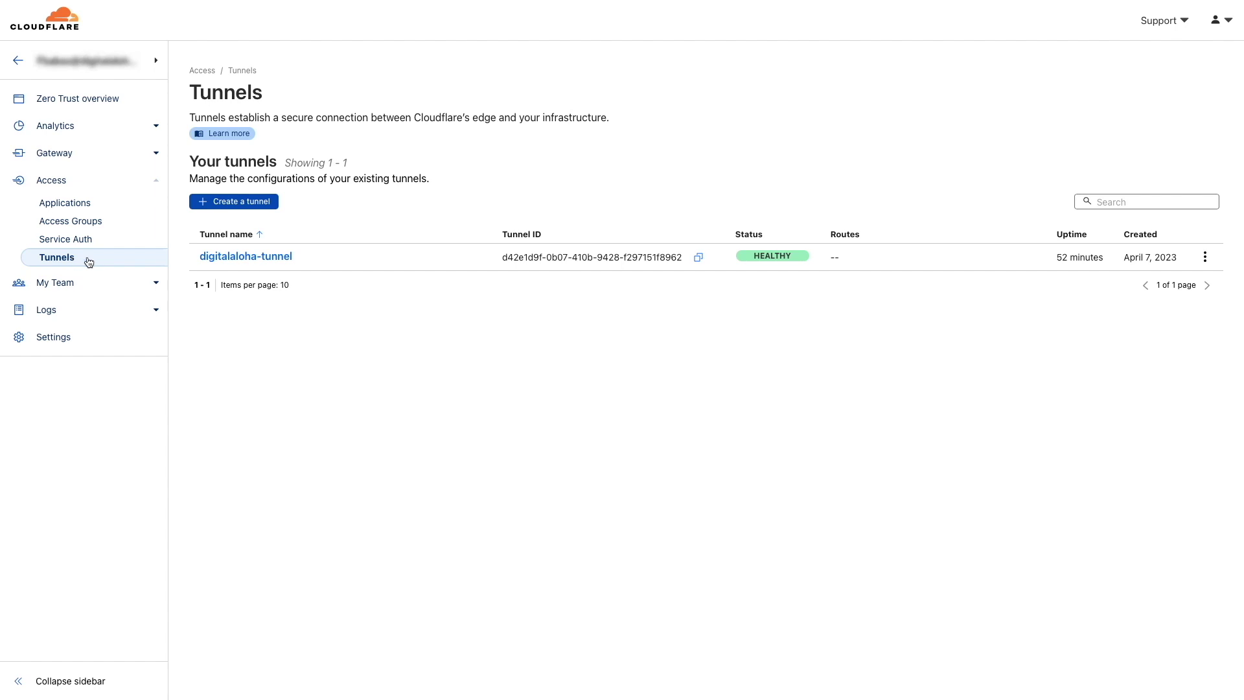
Step: Open digitalaloha-tunnel's public hostnames and begin adding a new hostname
{"action": "left_click", "coordinate": [230, 259]}
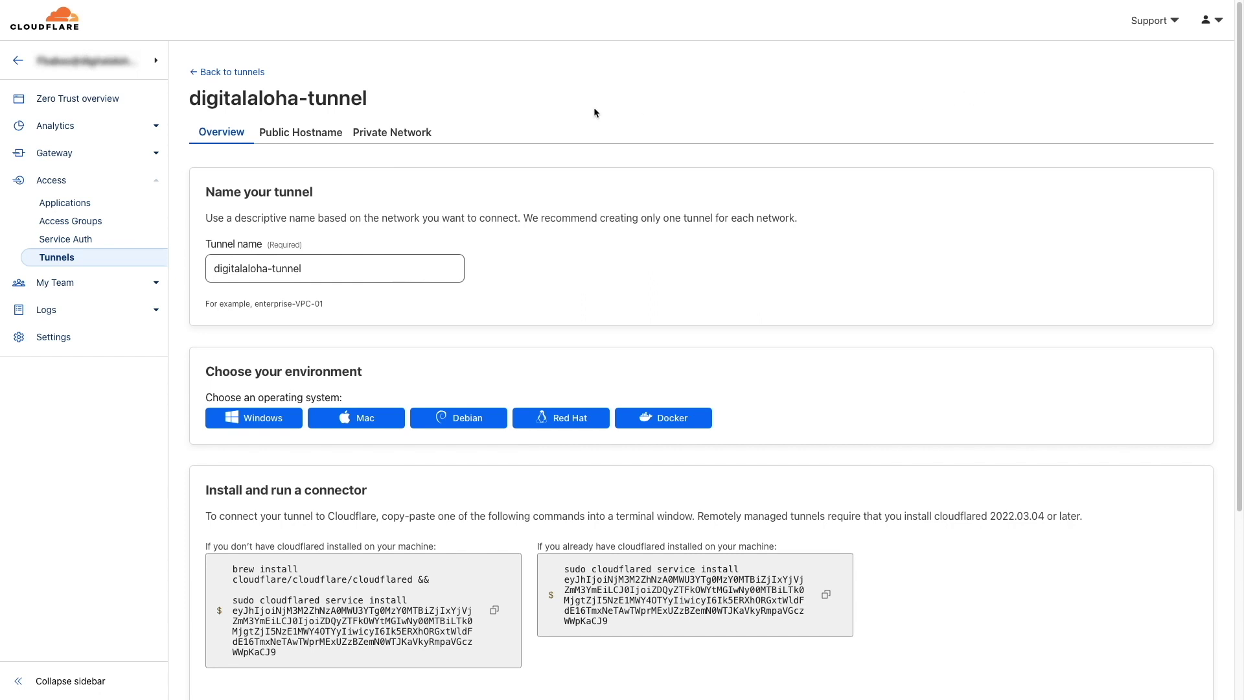
{"action": "left_click", "coordinate": [337, 136]}
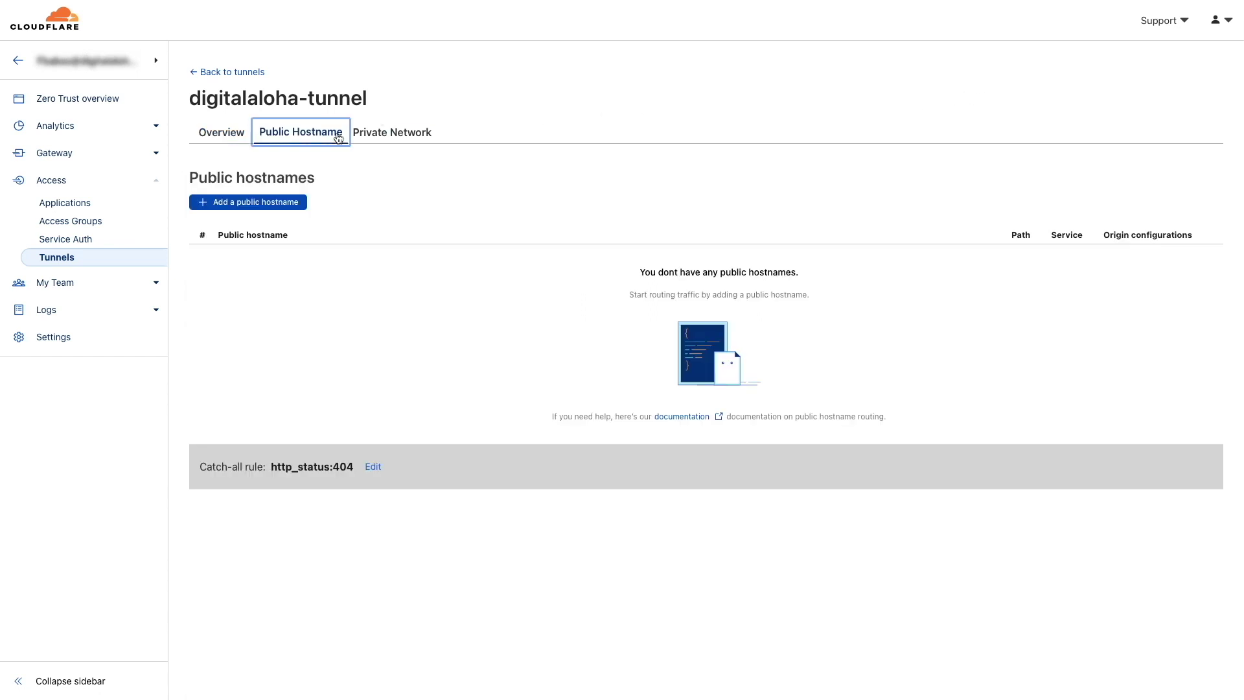
{"action": "left_click", "coordinate": [300, 203]}
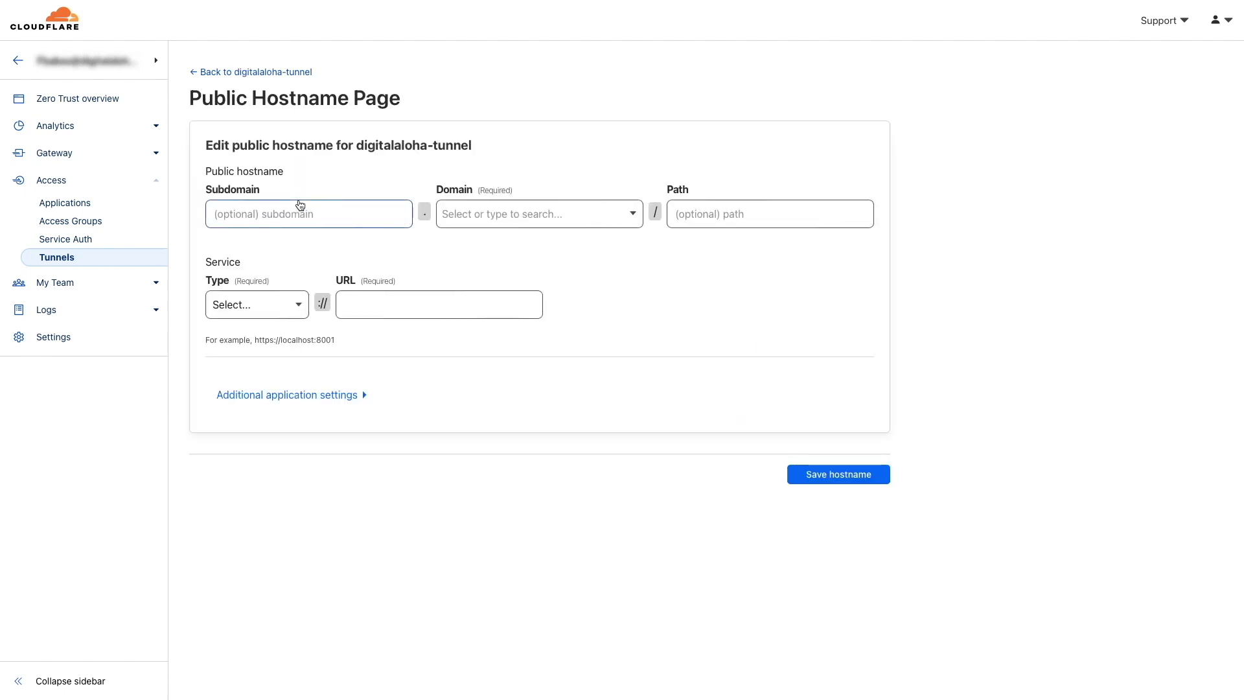
Step: Enter subdomain vds220 on domain digitalaloha.net for the new hostname
{"action": "left_click", "coordinate": [300, 204]}
{"action": "type", "text": "vs"}
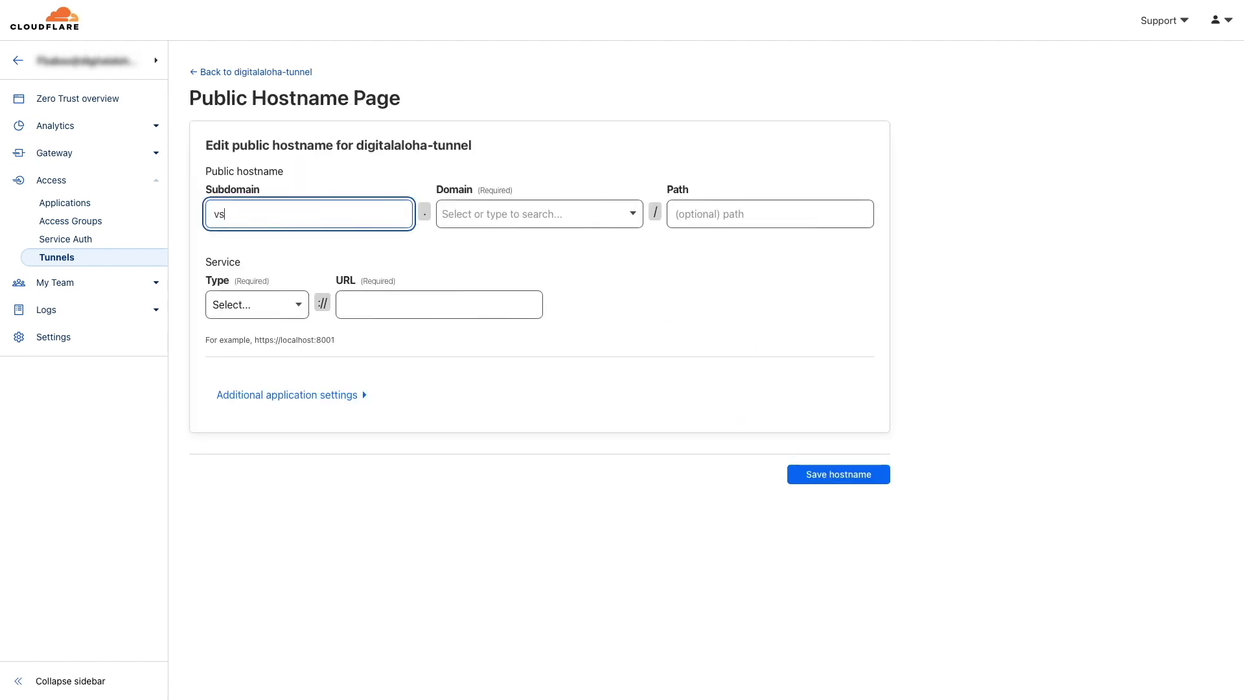
{"action": "key", "text": "BackSpace"}
{"action": "type", "text": "ds220"}
{"action": "key", "text": "Tab"}
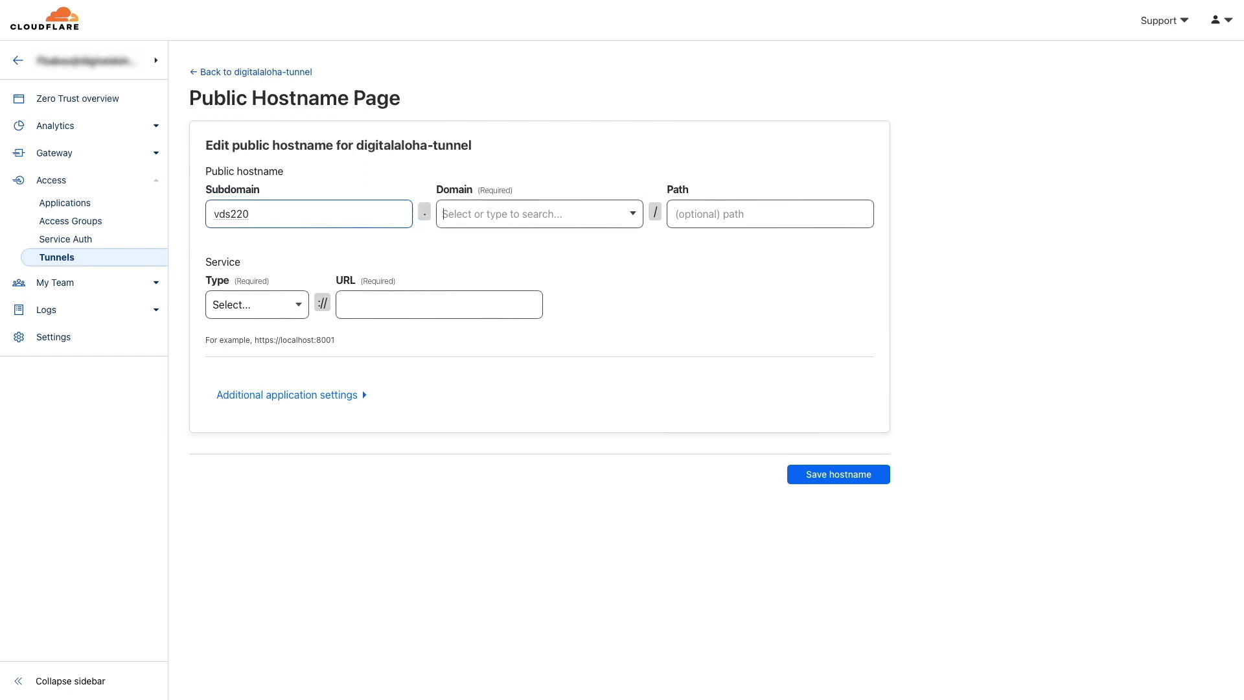
{"action": "left_click", "coordinate": [633, 219]}
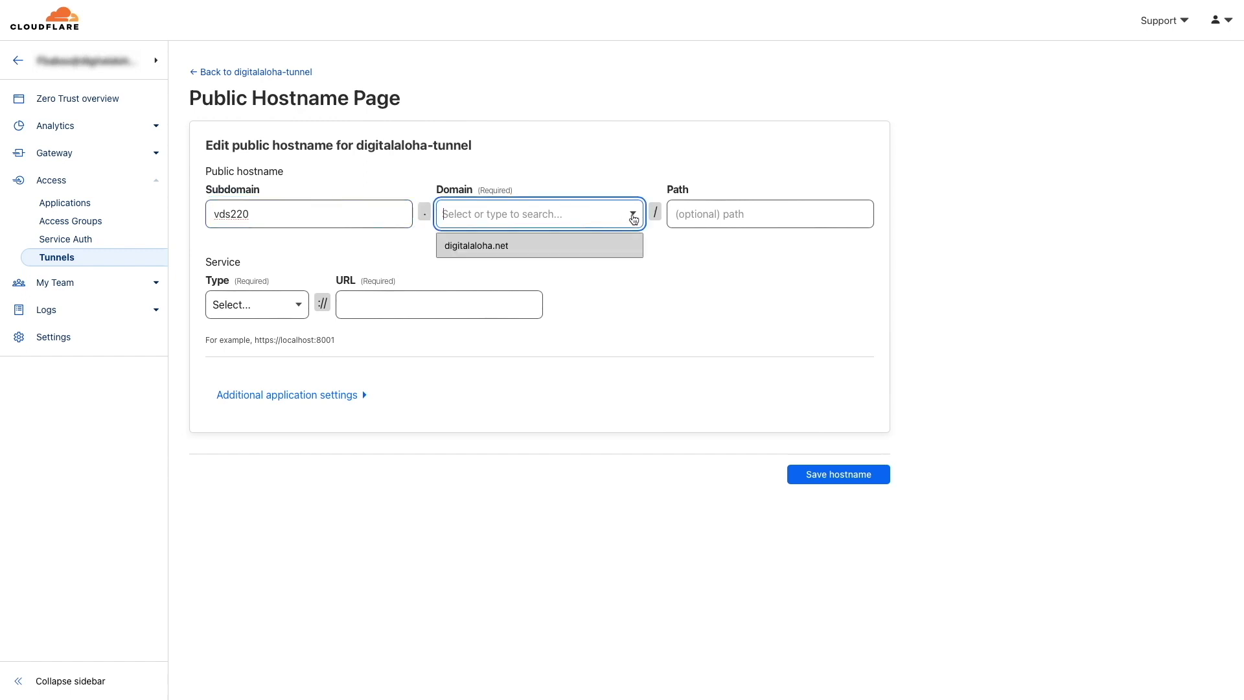
{"action": "left_click", "coordinate": [531, 249]}
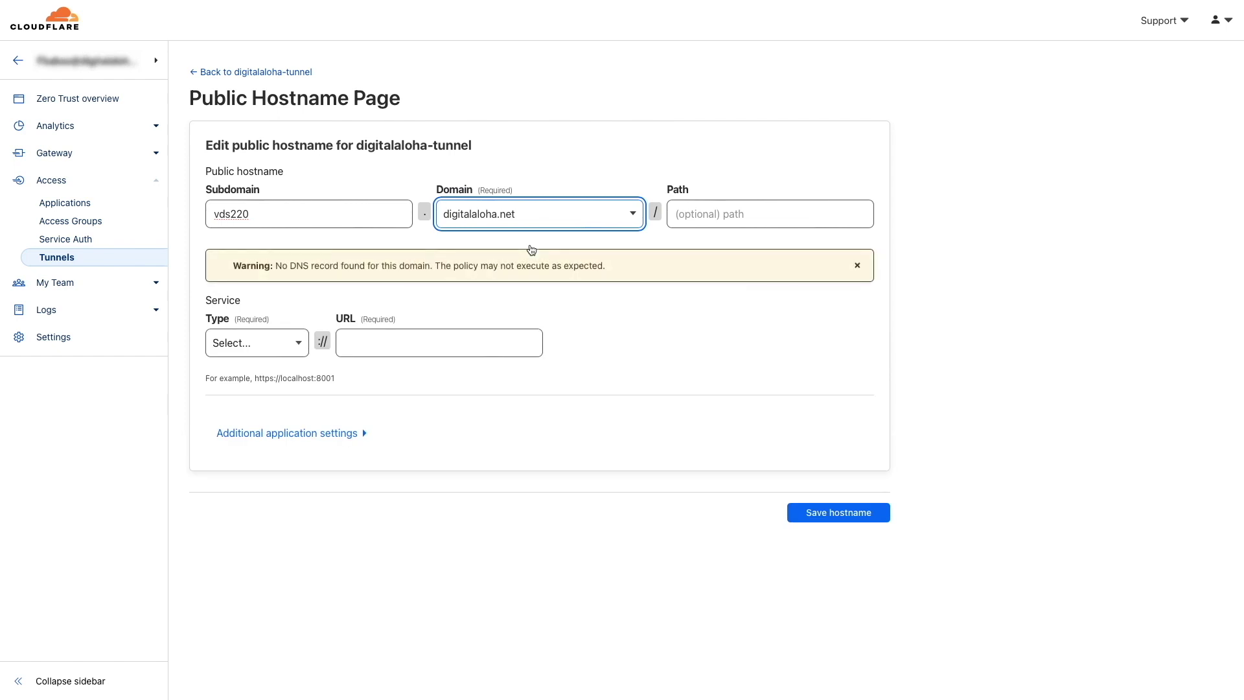
Step: Route it to HTTP service 10.0.4.43:5000, save, and open the vds220 hostname's details
{"action": "left_click", "coordinate": [301, 345]}
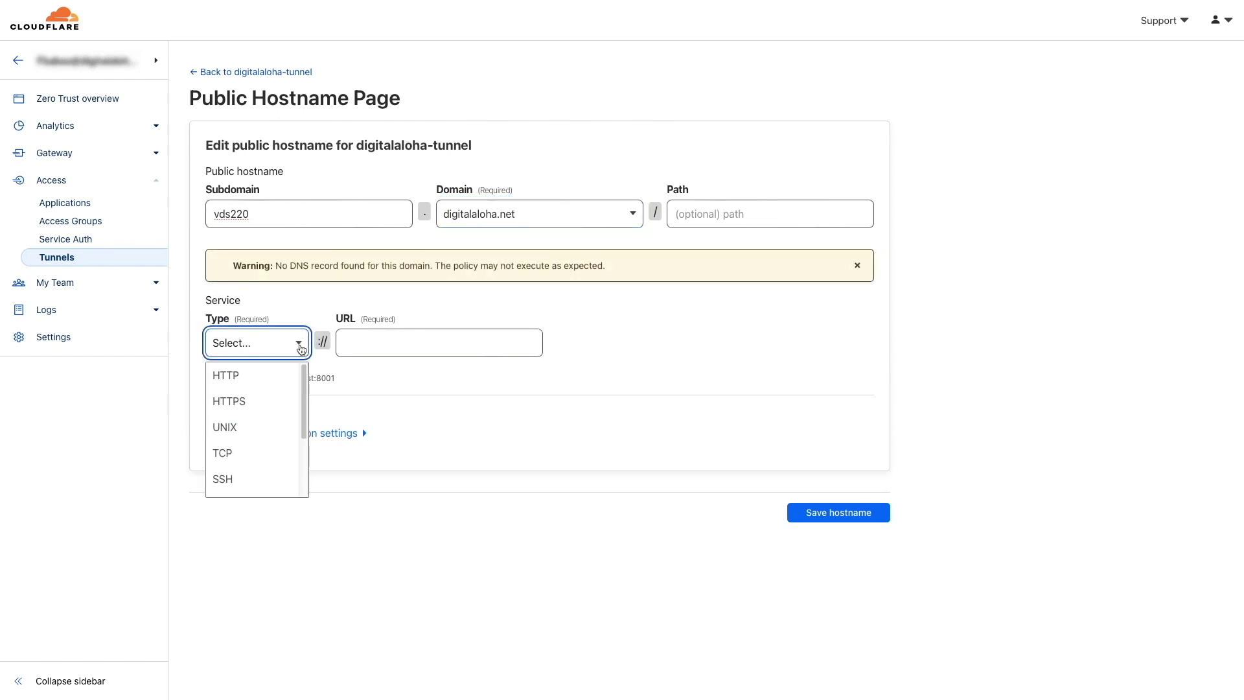
{"action": "left_click", "coordinate": [269, 374]}
{"action": "left_click", "coordinate": [345, 345]}
{"action": "type", "text": "10"}
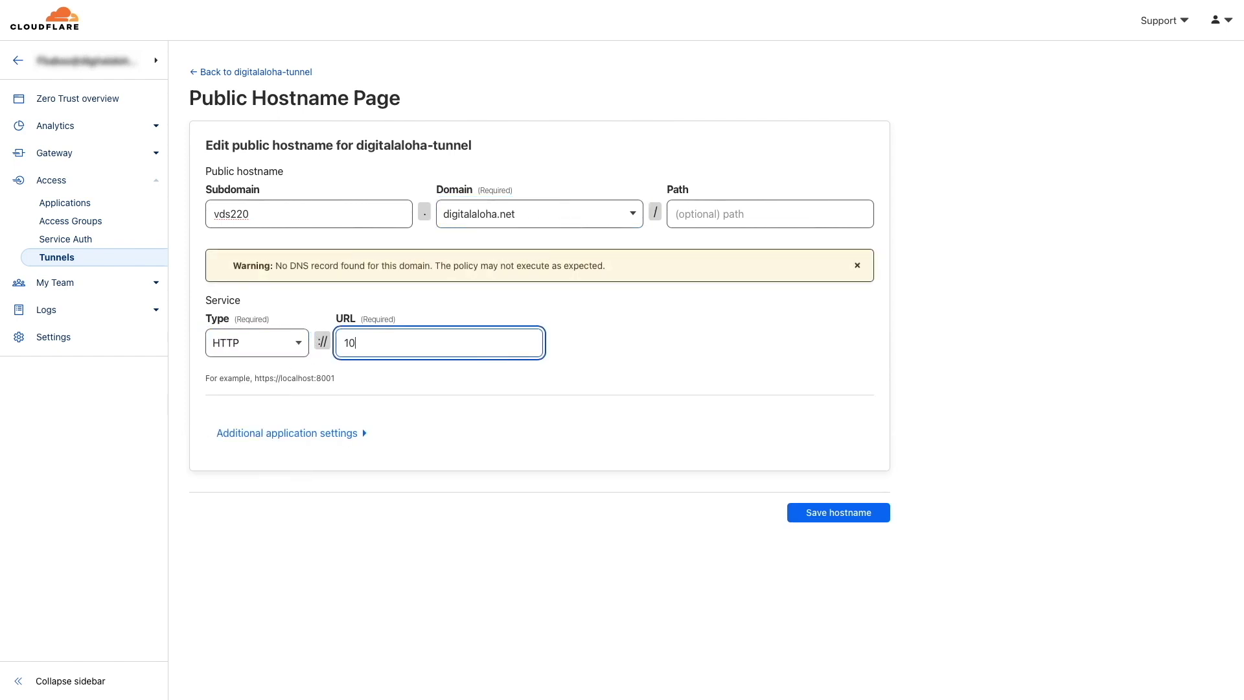
{"action": "type", "text": ".0.4.43:5000"}
{"action": "left_click", "coordinate": [797, 513]}
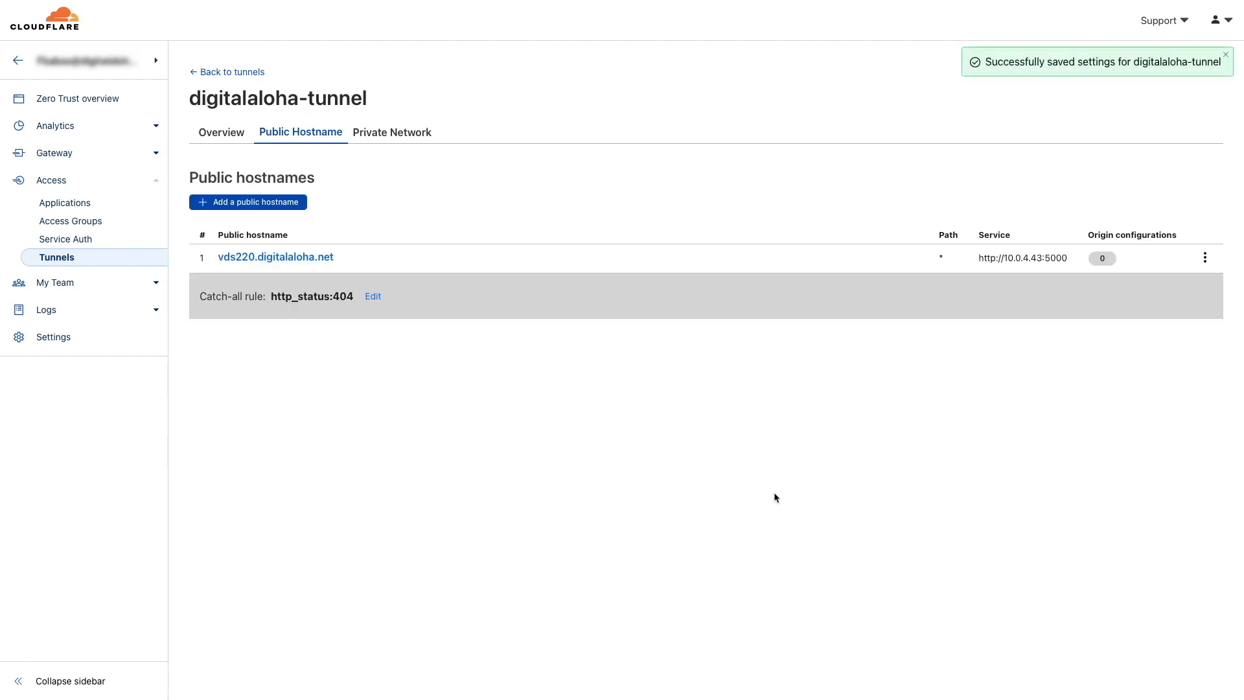
{"action": "left_click", "coordinate": [329, 259]}
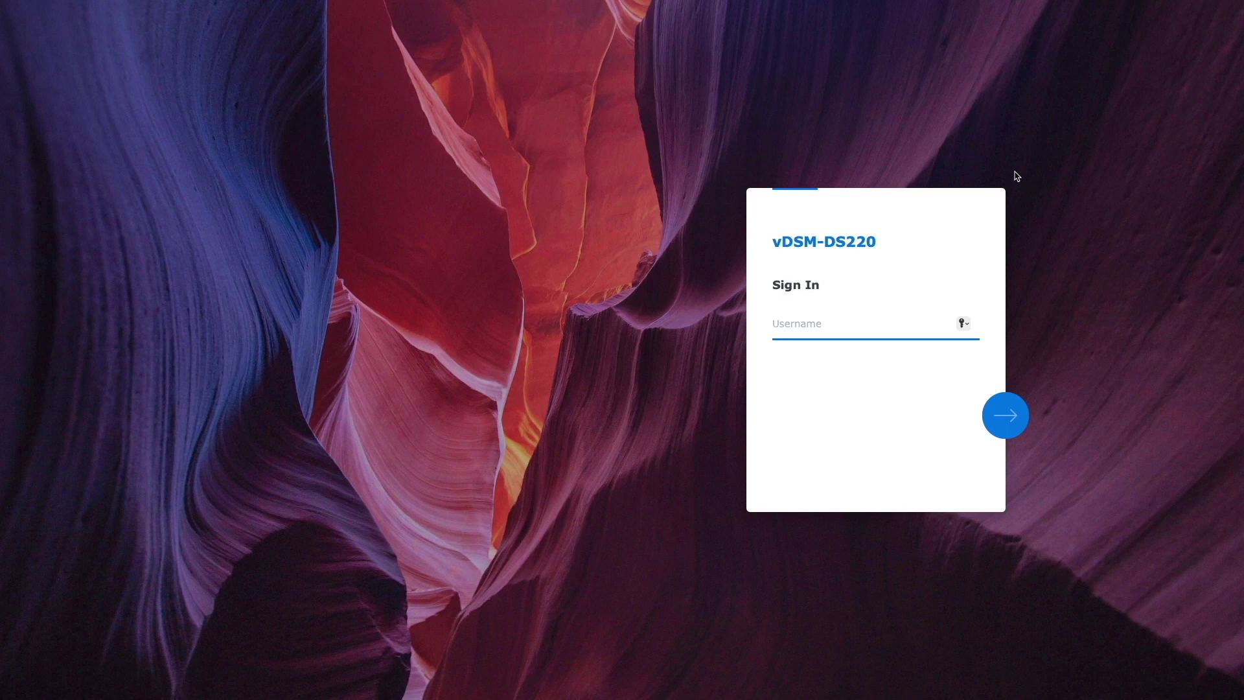
Step: Confirm vds220.digitalaloha.net shows the vDSM-DS220 sign-in, then check the ds220 NAS address 10.0.4.73:5001
{"action": "mouse_move", "coordinate": [835, 6]}
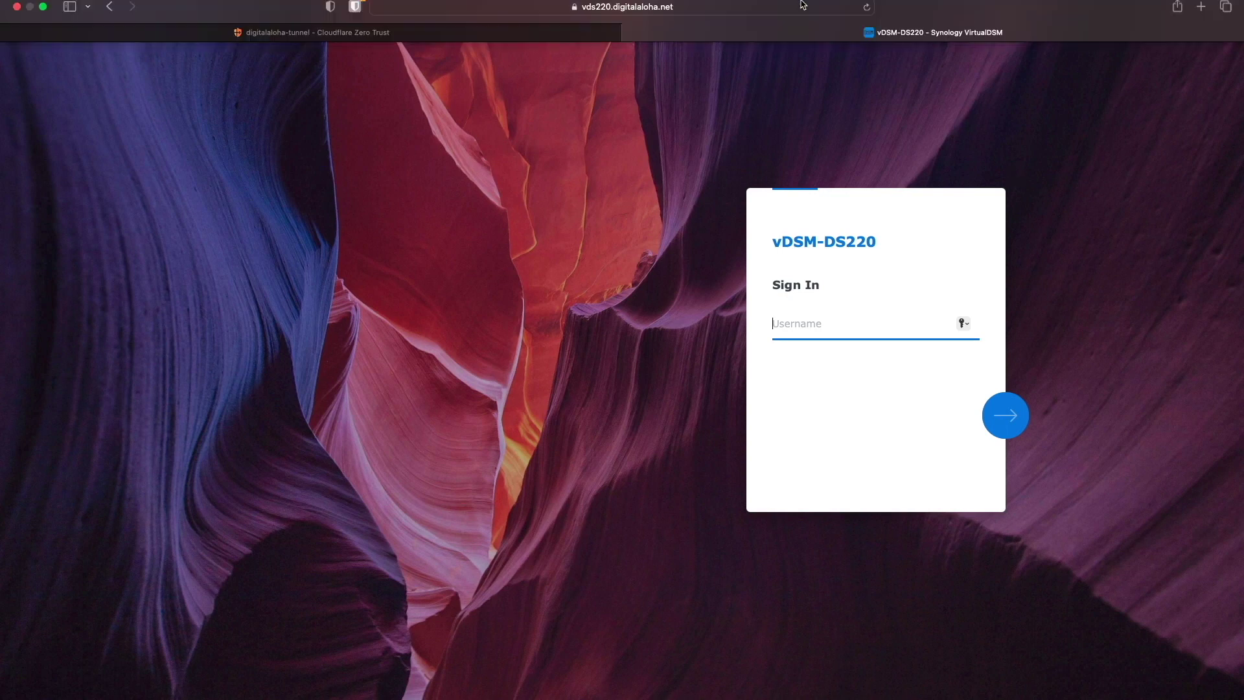
{"action": "left_click", "coordinate": [776, 38]}
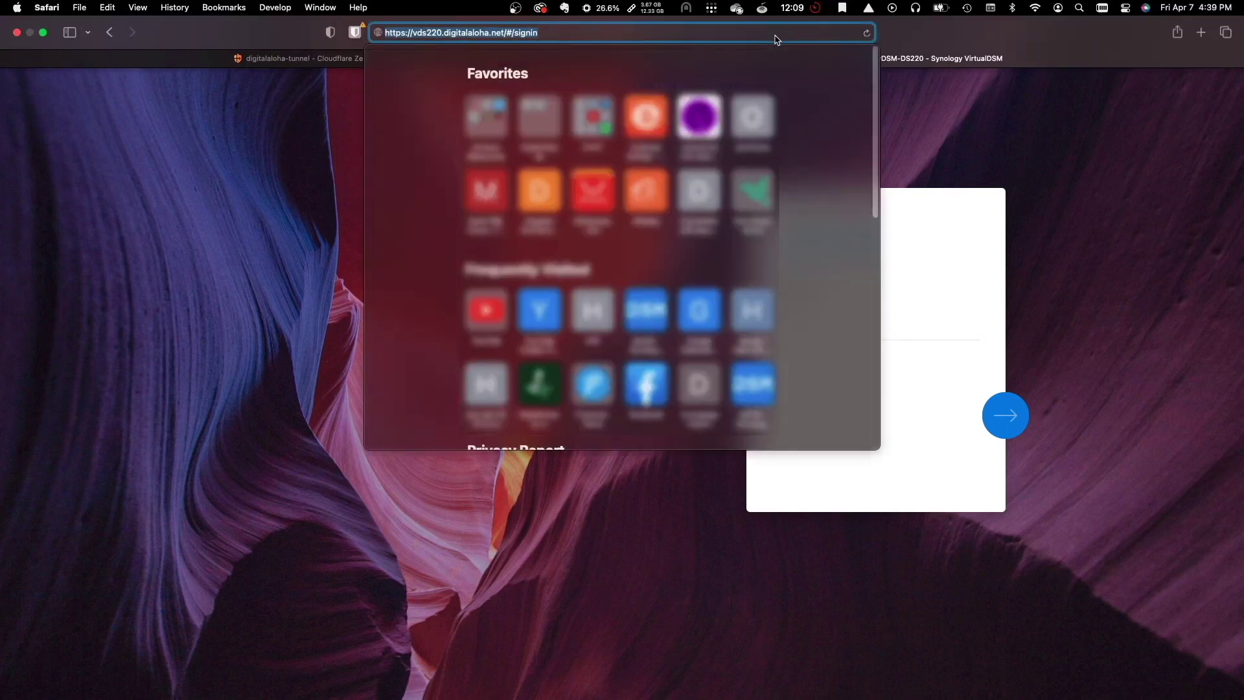
{"action": "left_click", "coordinate": [1067, 208]}
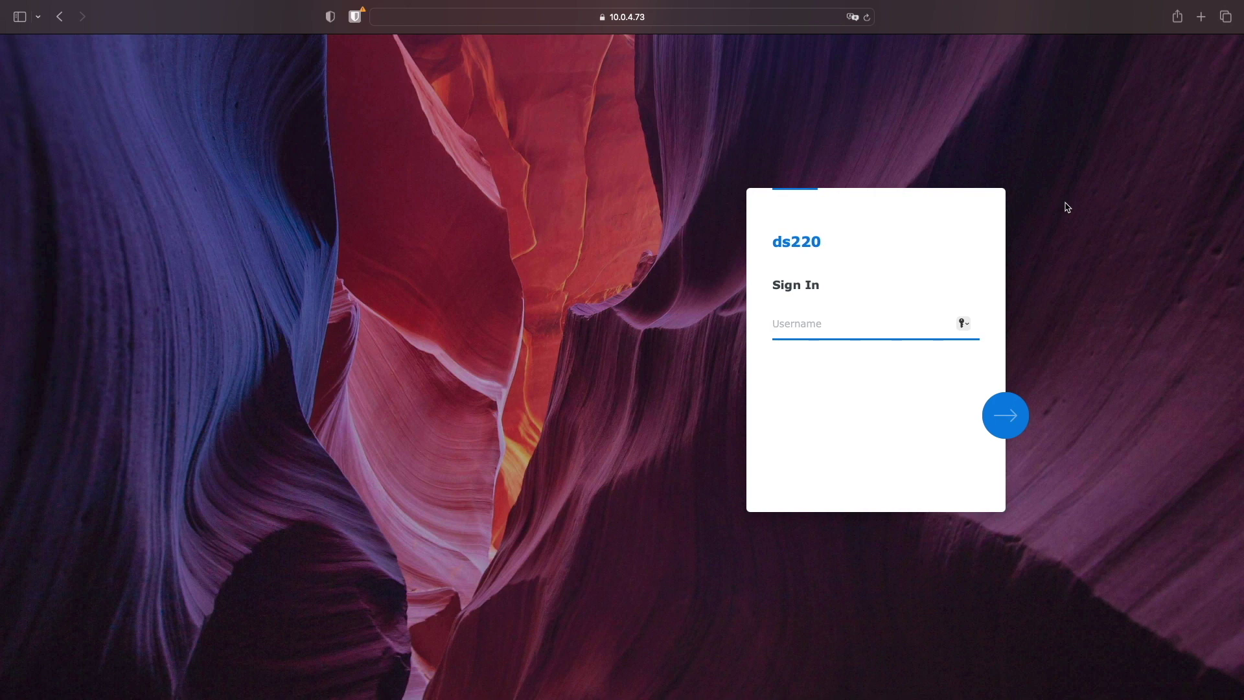
{"action": "left_click", "coordinate": [685, 20]}
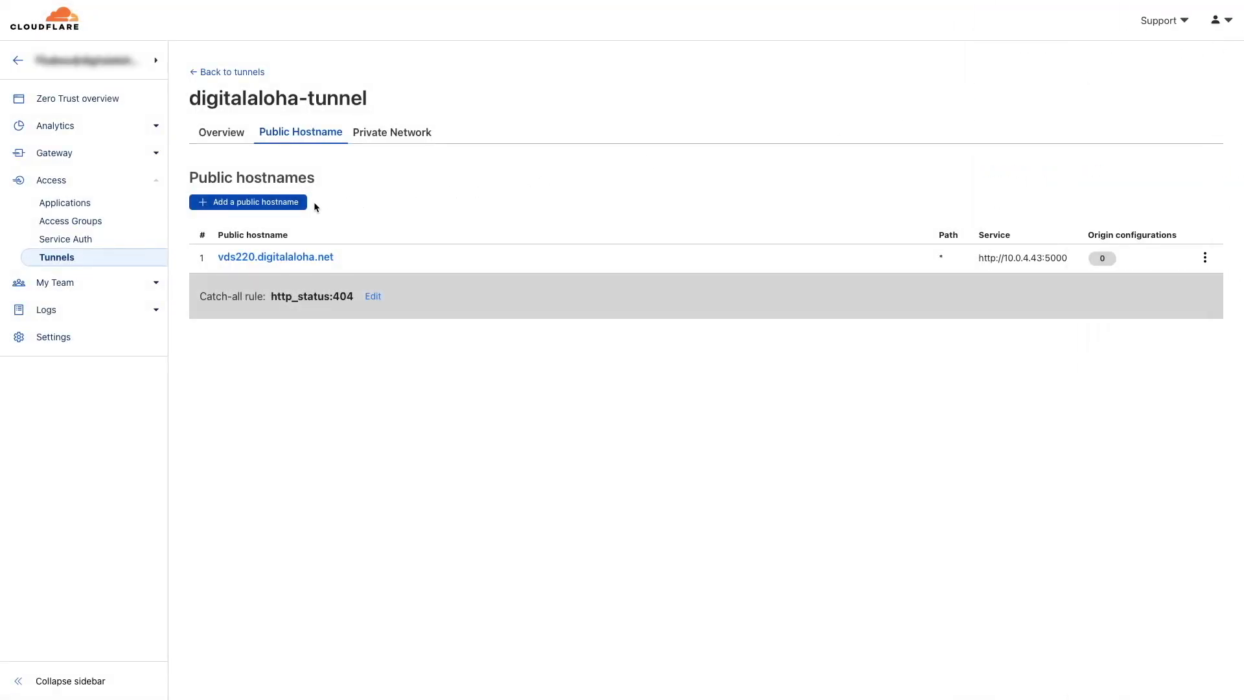
Step: Add hostname ds220 on digitalaloha.net routed to HTTPS 10.0.4.73:5001
{"action": "left_click", "coordinate": [301, 202]}
{"action": "left_click", "coordinate": [303, 213]}
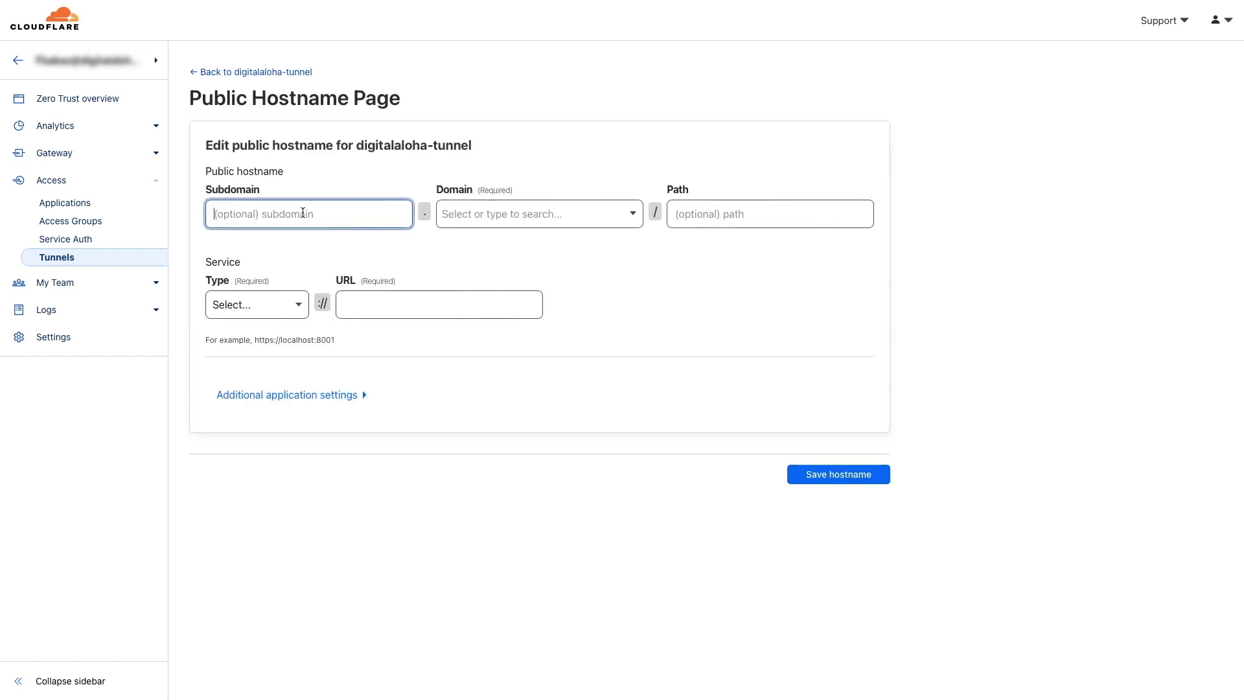
{"action": "type", "text": "ds220"}
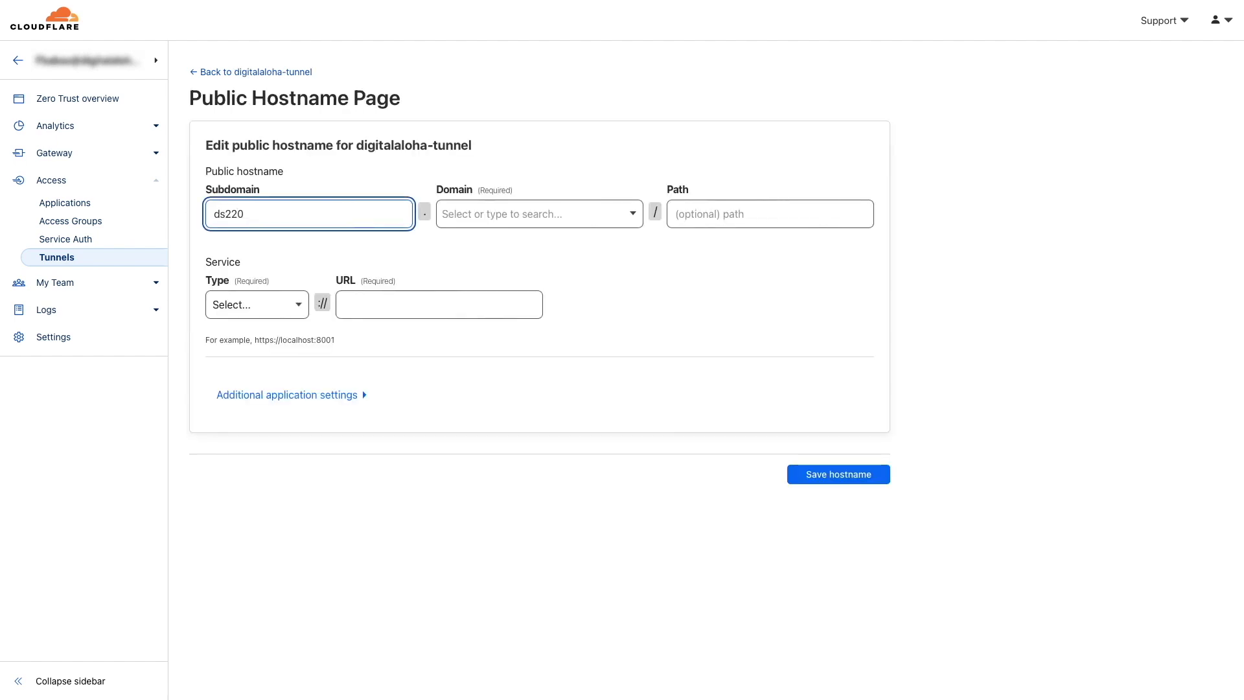
{"action": "left_click", "coordinate": [480, 214]}
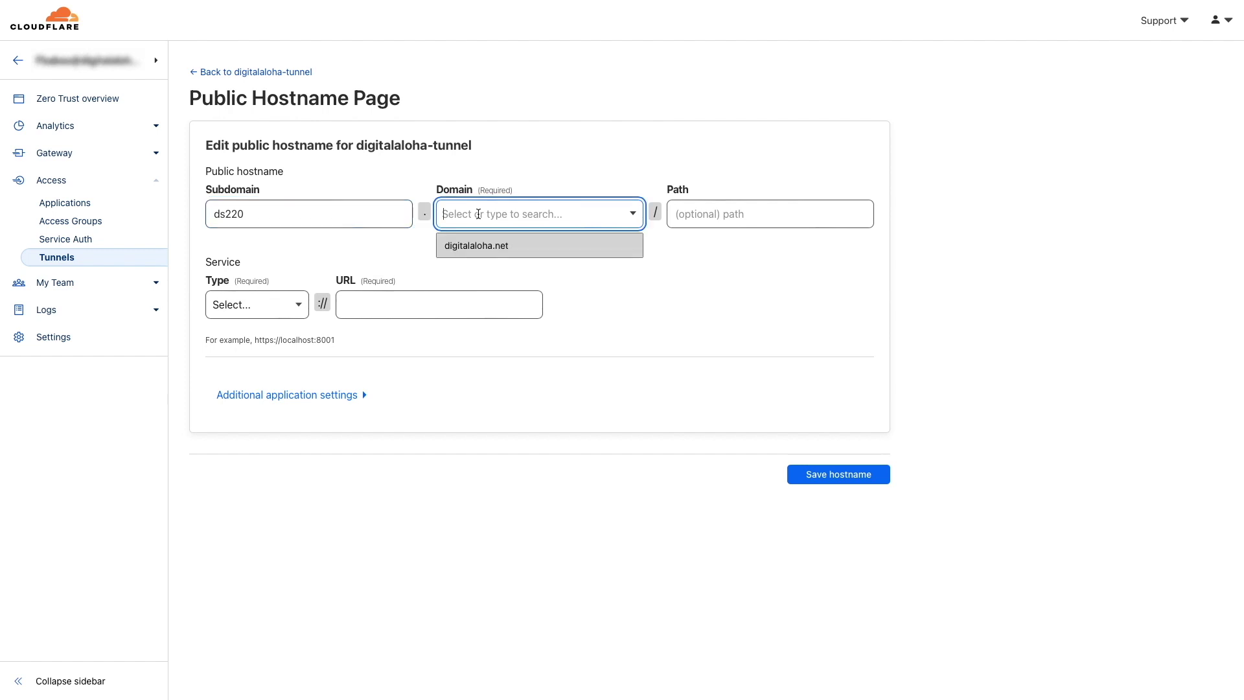
{"action": "left_click", "coordinate": [482, 245]}
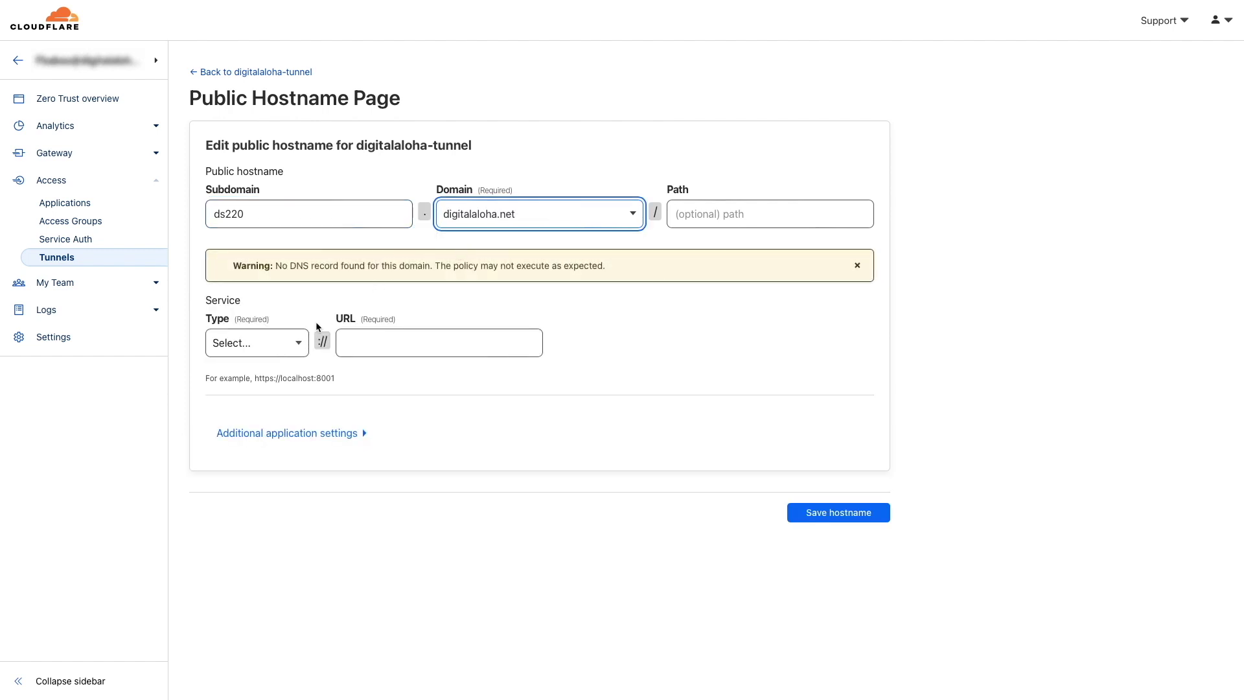
{"action": "left_click", "coordinate": [299, 343]}
{"action": "left_click", "coordinate": [271, 400]}
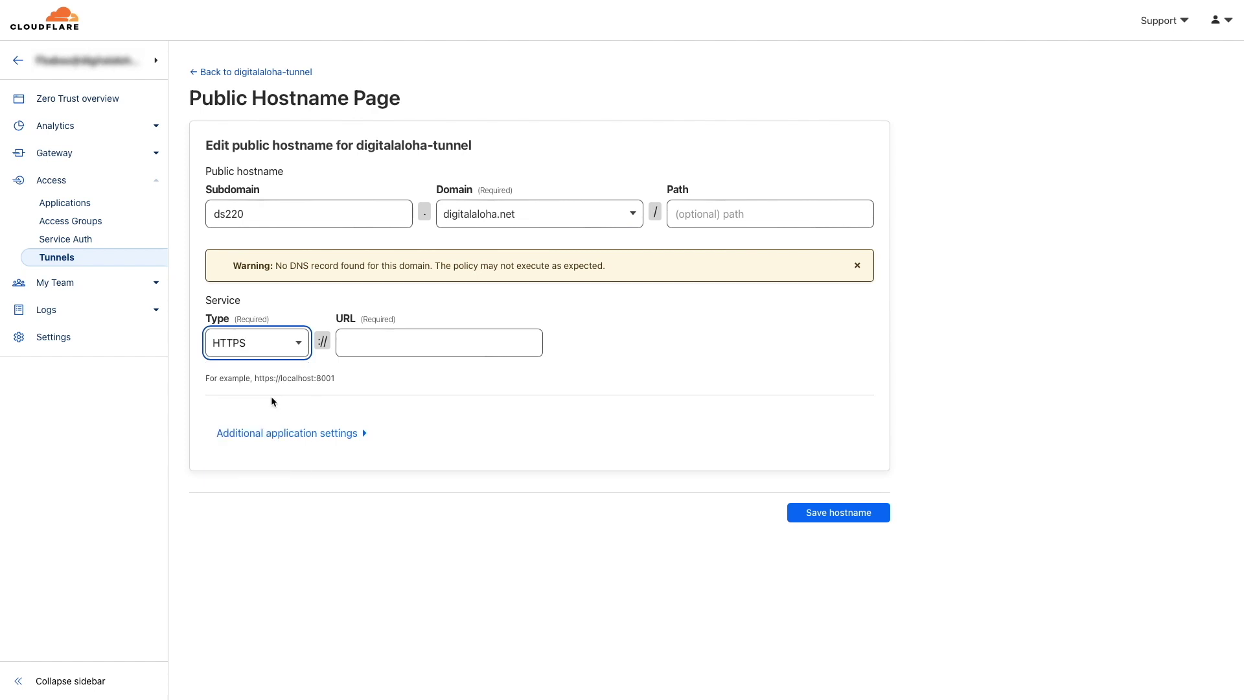
{"action": "left_click", "coordinate": [364, 338]}
{"action": "type", "text": "10"}
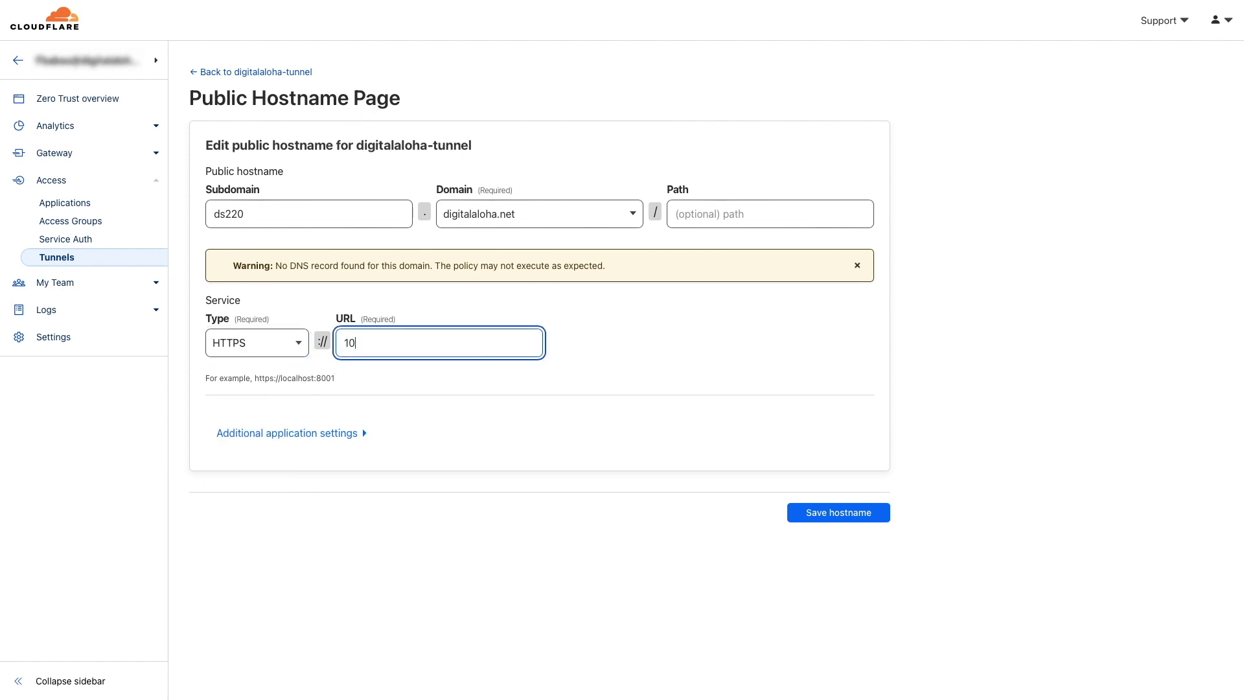
{"action": "type", "text": ".0.4.73:5001"}
Step: Enable No TLS Verify under Additional settings > TLS and save the ds220 hostname
{"action": "left_click", "coordinate": [365, 432]}
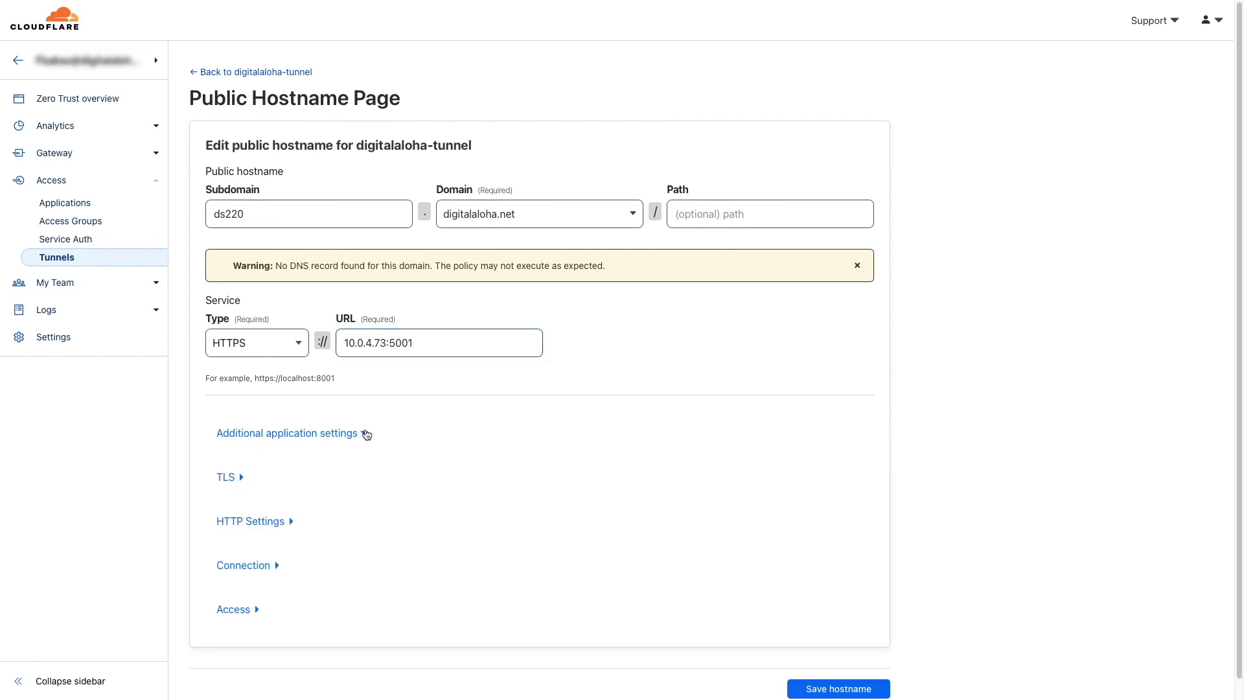
{"action": "left_click", "coordinate": [241, 477]}
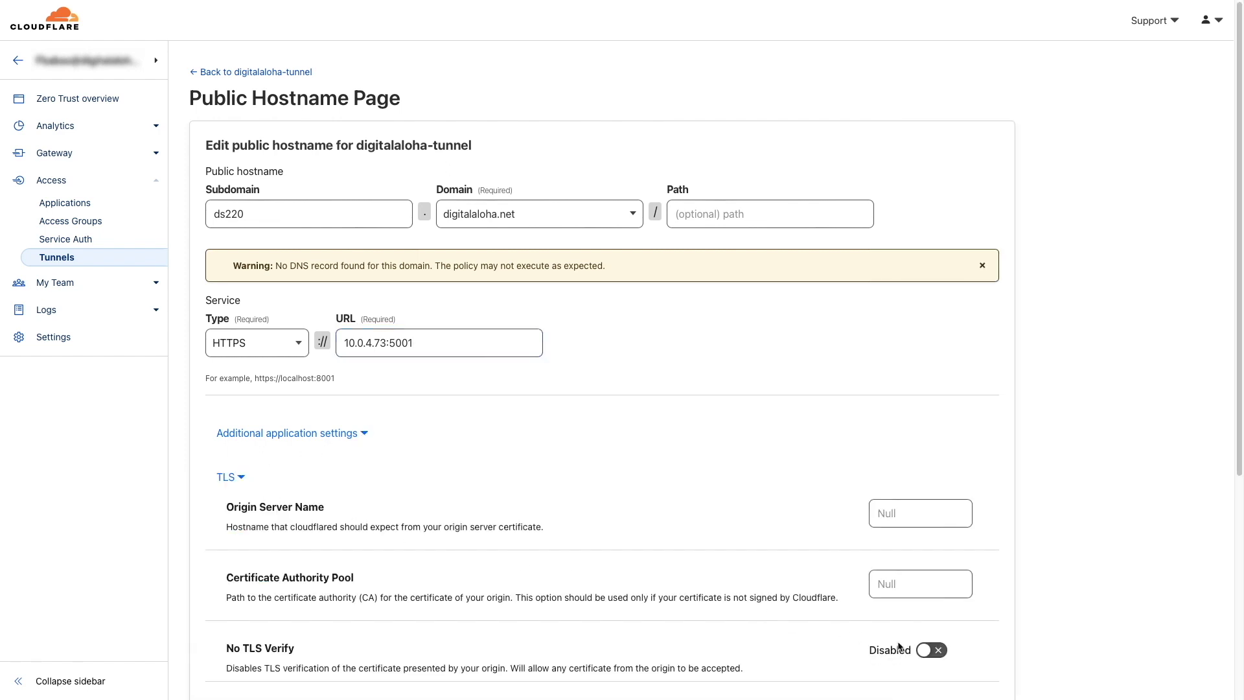
{"action": "left_click", "coordinate": [936, 653]}
{"action": "scroll", "coordinate": [937, 657], "scroll_direction": "down", "scroll_amount": 5}
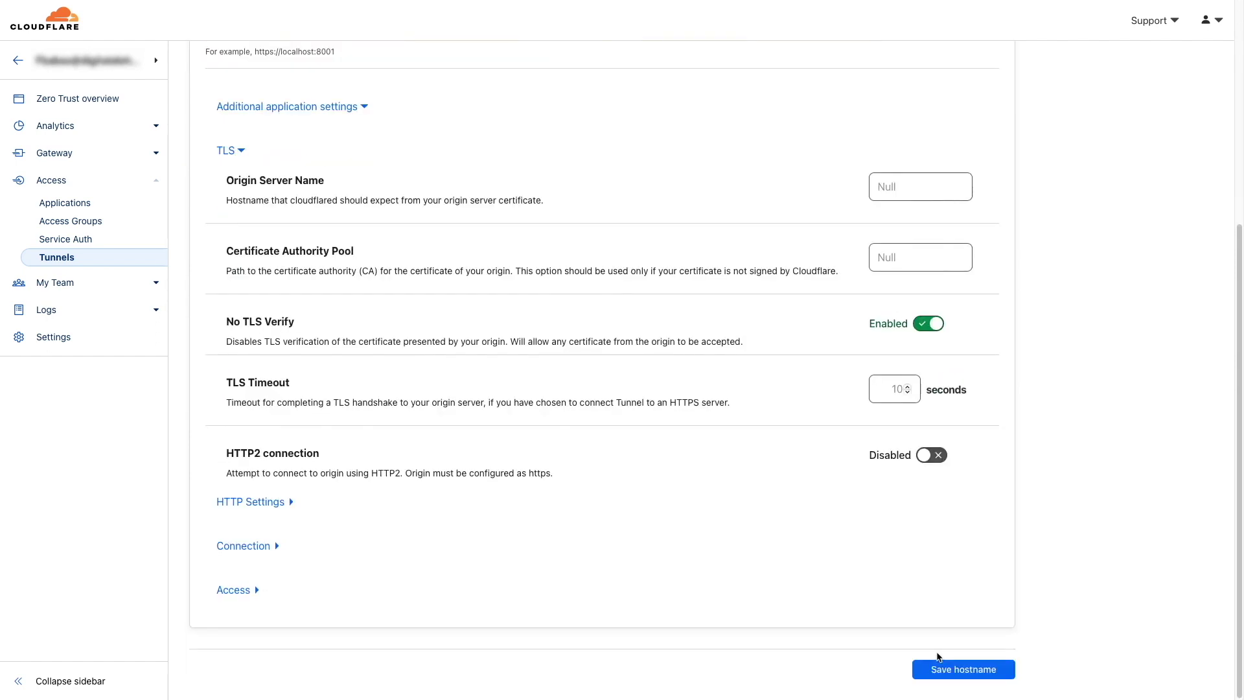
{"action": "left_click", "coordinate": [945, 668]}
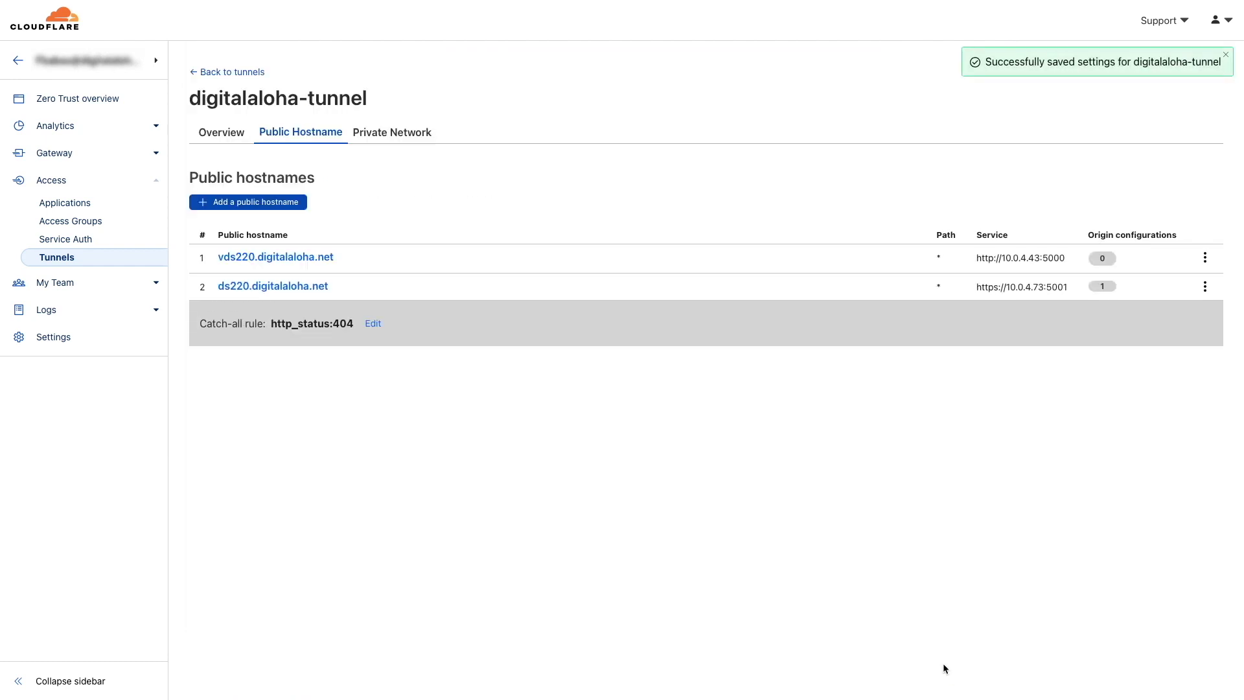
Step: Open ds220.digitalaloha.net from its details to confirm the NAS sign-in loads, then close the panel
{"action": "left_click", "coordinate": [321, 287]}
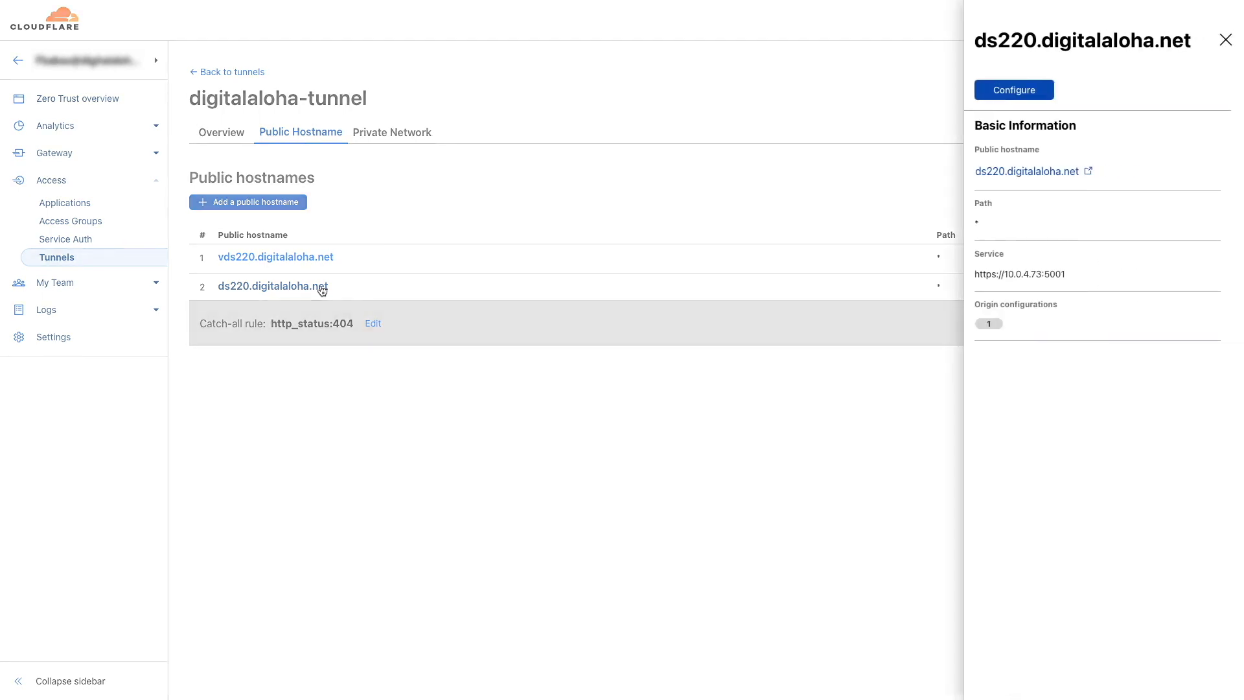
{"action": "left_click", "coordinate": [1000, 173]}
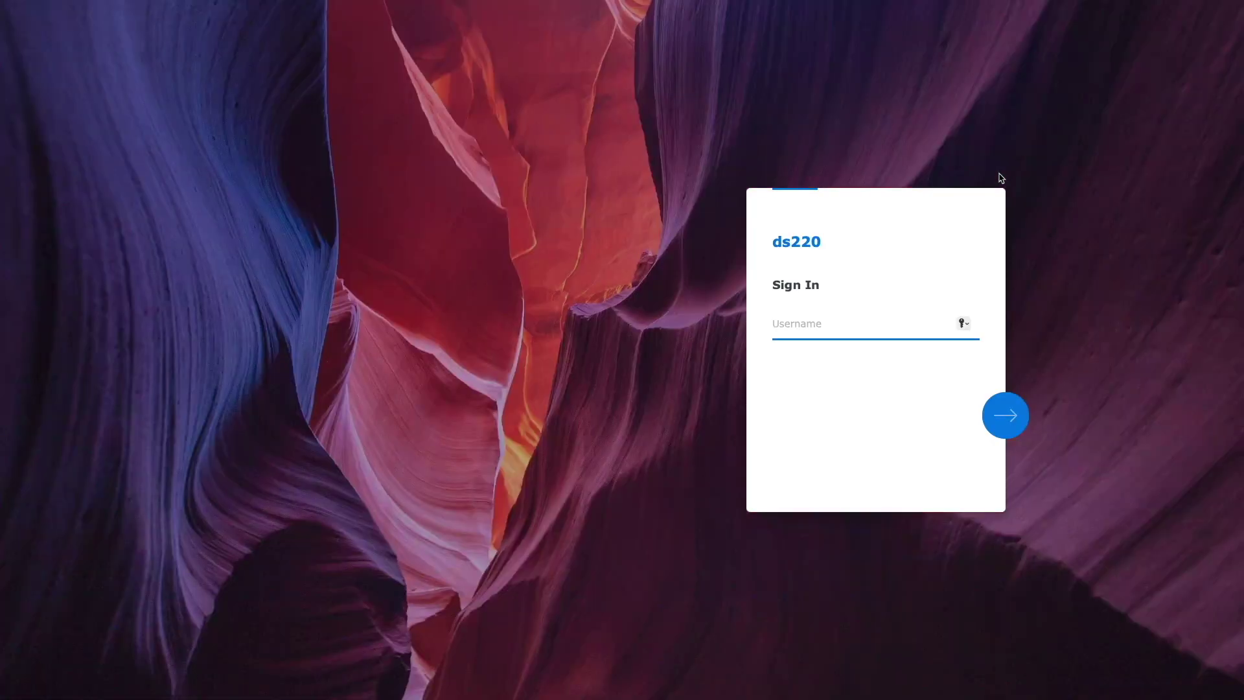
{"action": "mouse_move", "coordinate": [862, 3]}
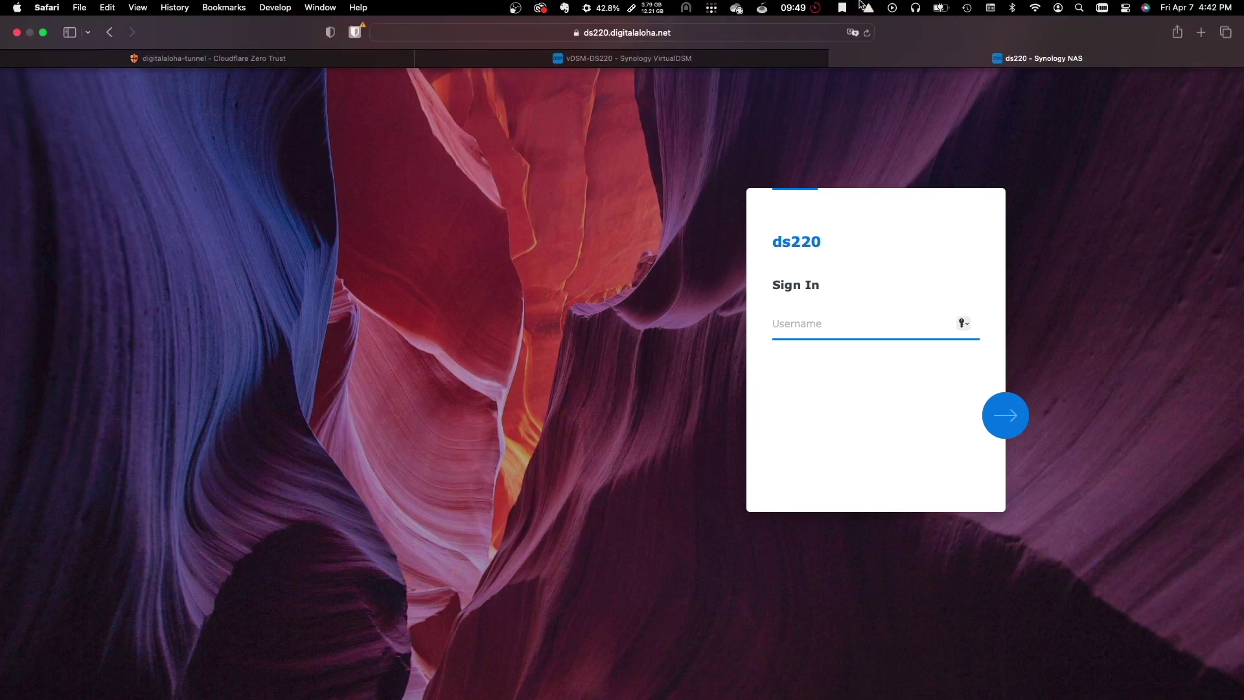
{"action": "left_click", "coordinate": [797, 34]}
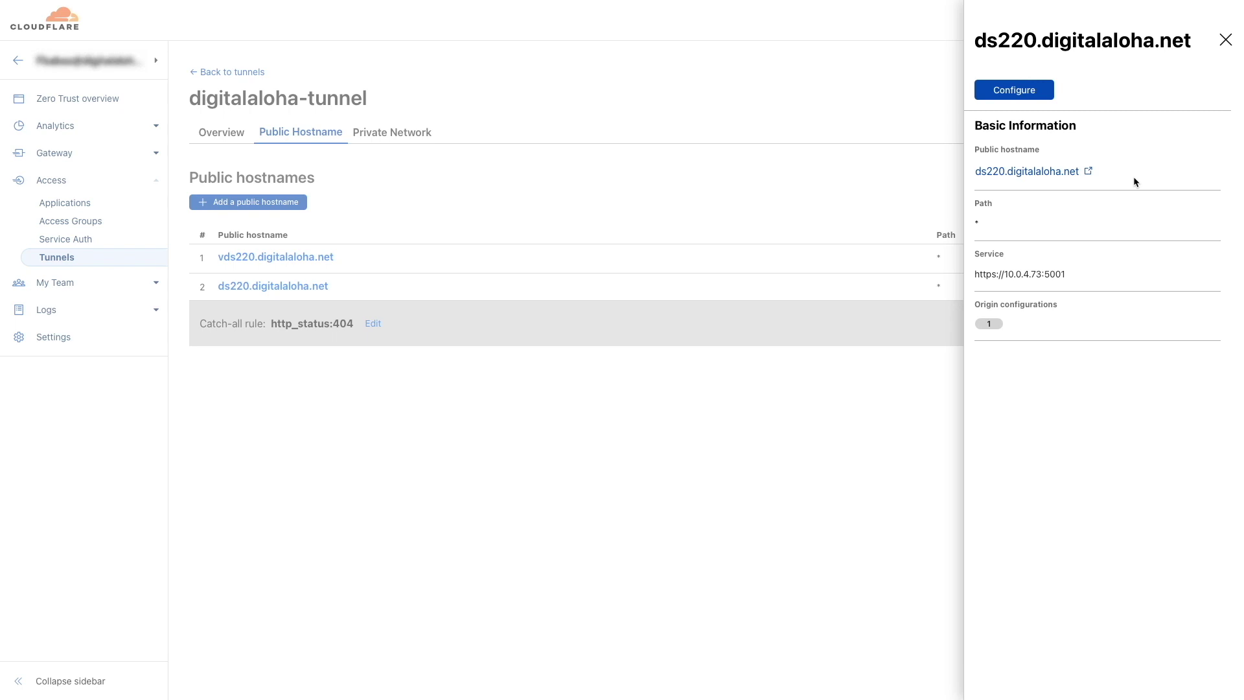
{"action": "left_click", "coordinate": [1225, 39]}
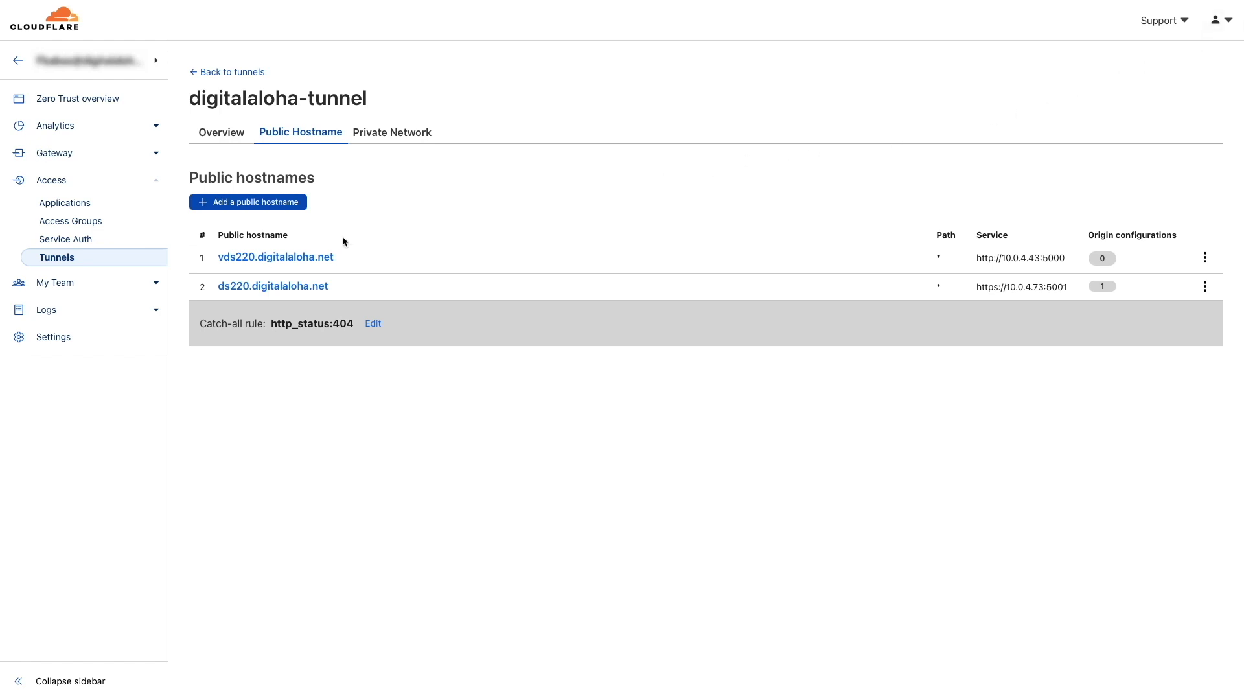
Step: Check the available login methods under Settings > Authentication, then go to Access > Applications
{"action": "left_click", "coordinate": [92, 337]}
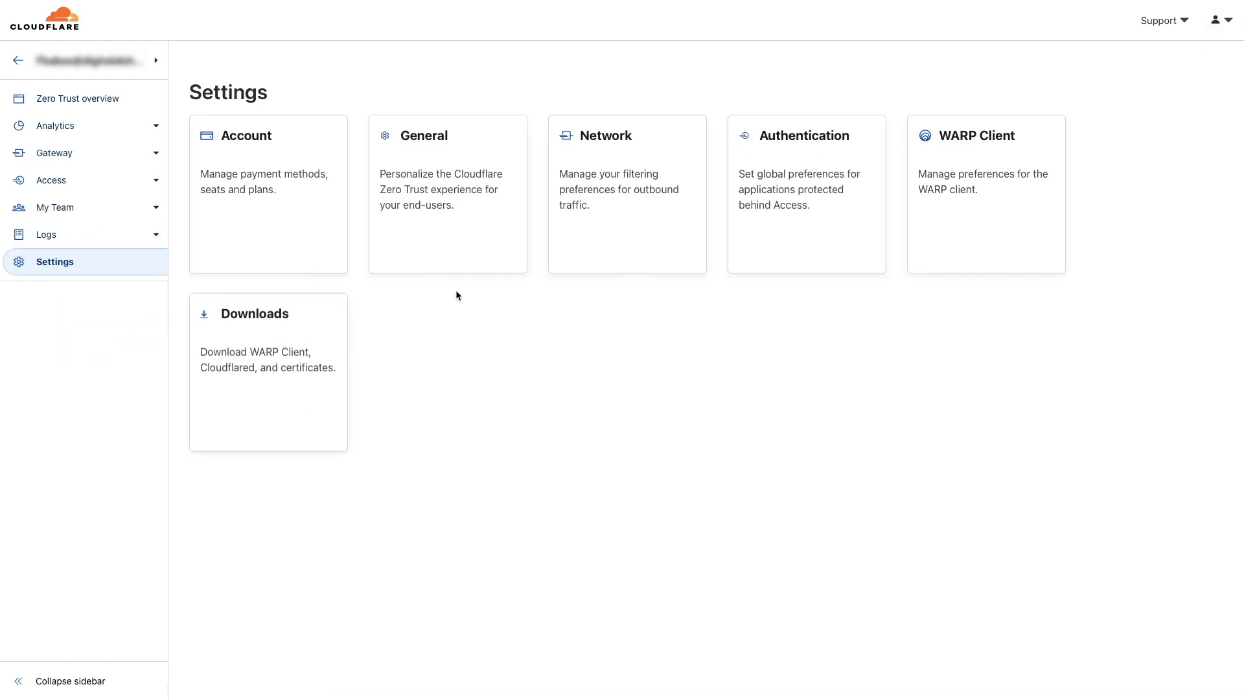
{"action": "left_click", "coordinate": [785, 256]}
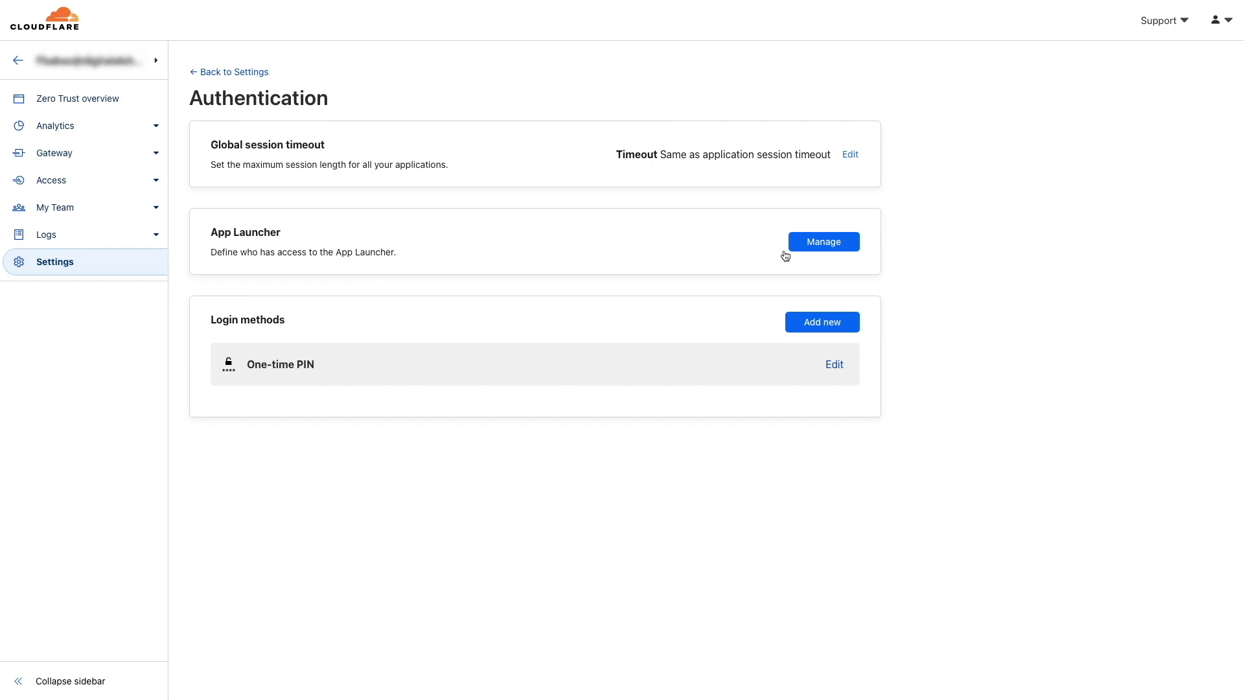
{"action": "left_click", "coordinate": [853, 323]}
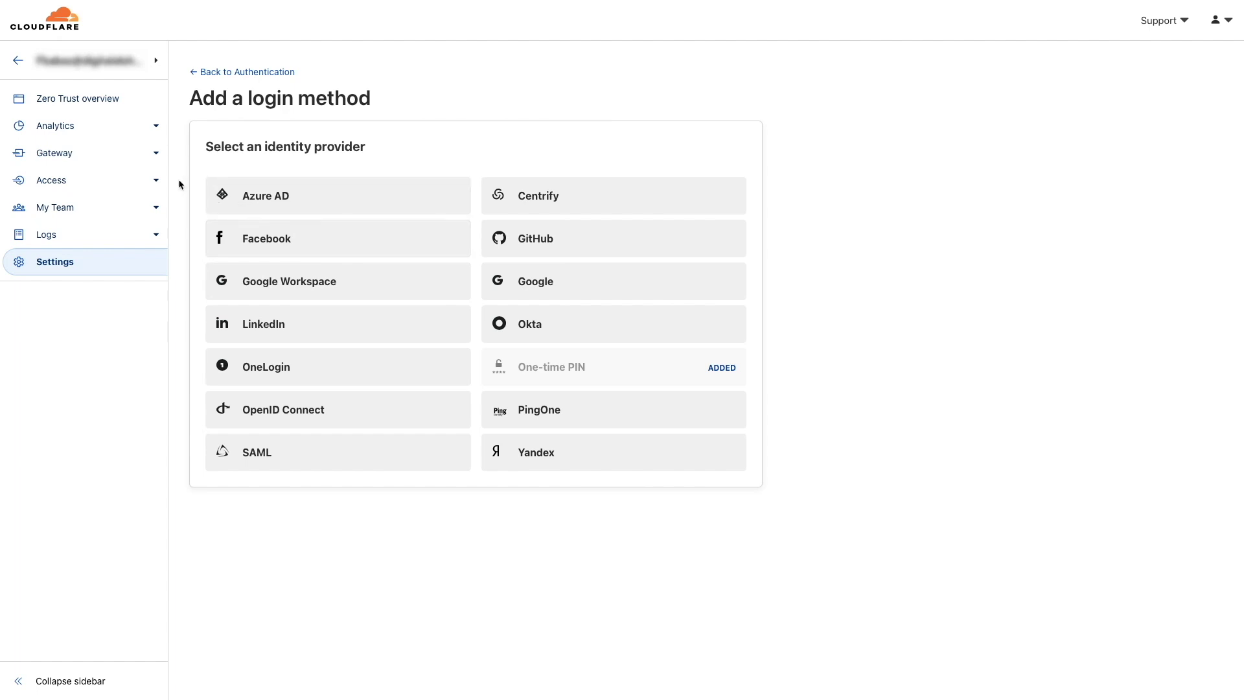
{"action": "left_click", "coordinate": [159, 183]}
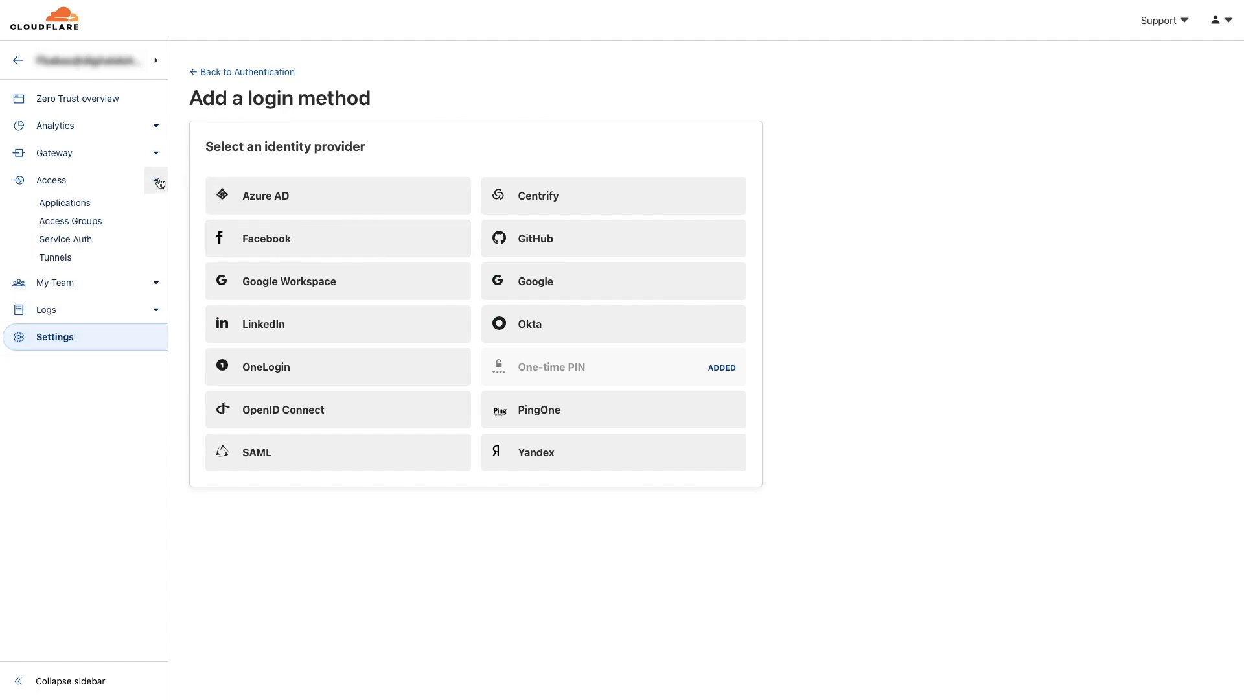
{"action": "left_click", "coordinate": [87, 204]}
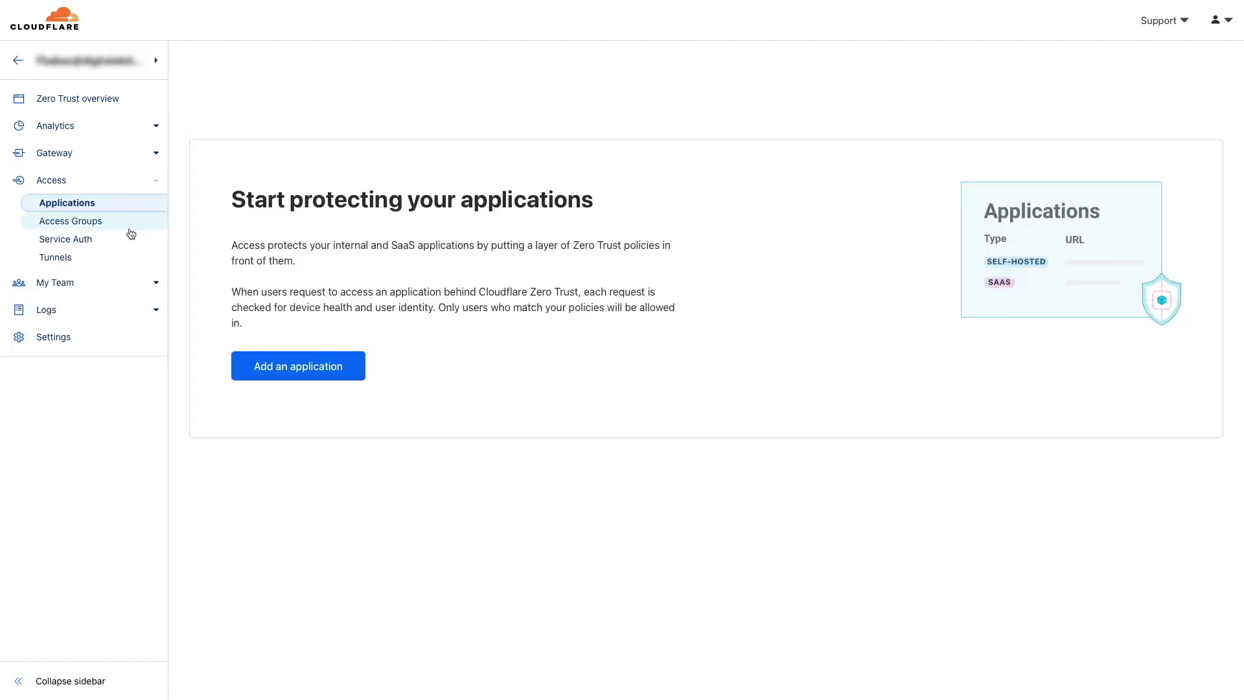
Step: Create self-hosted application 'digitalaloha apps' with subdomain * on digitalaloha.net and continue to policies
{"action": "left_click", "coordinate": [355, 369]}
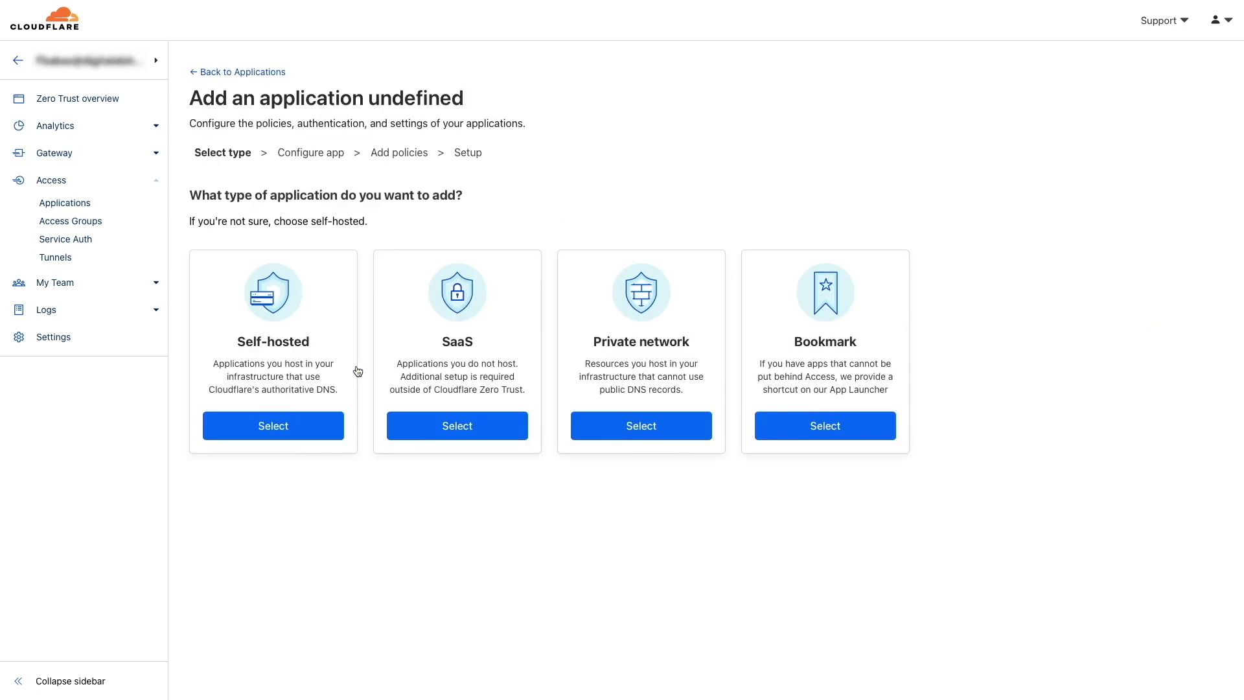
{"action": "left_click", "coordinate": [332, 425]}
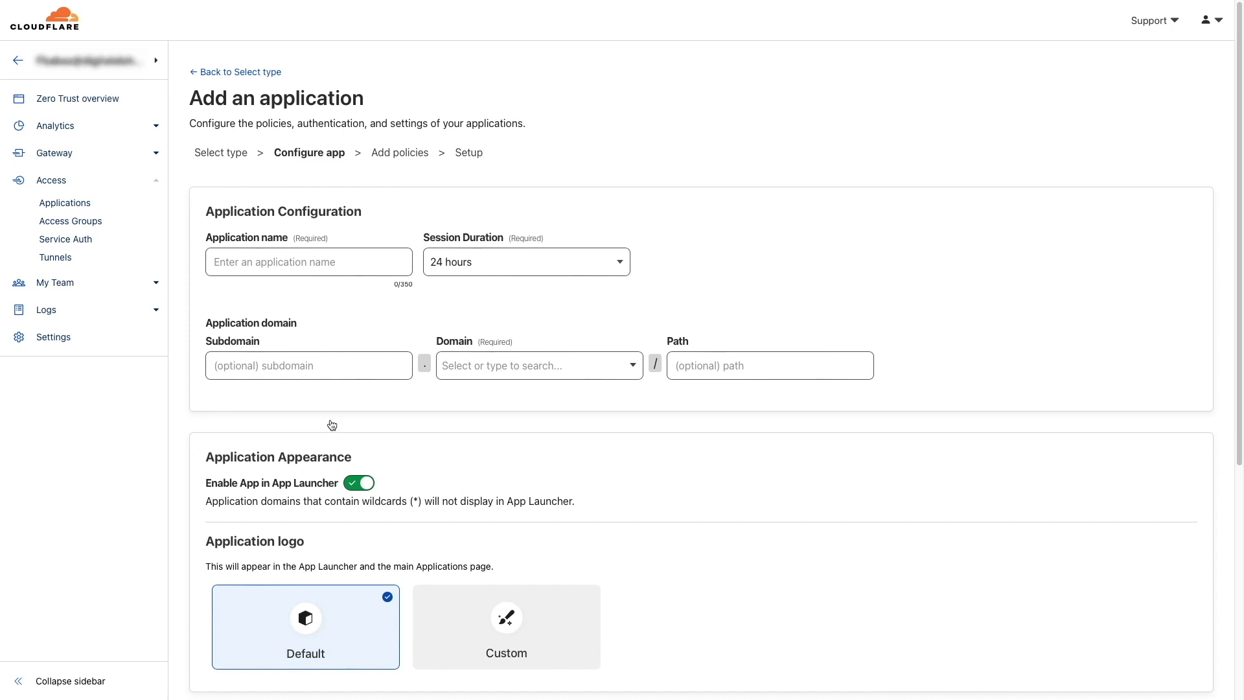
{"action": "left_click", "coordinate": [264, 262]}
{"action": "type", "text": "digitalaloha apps"}
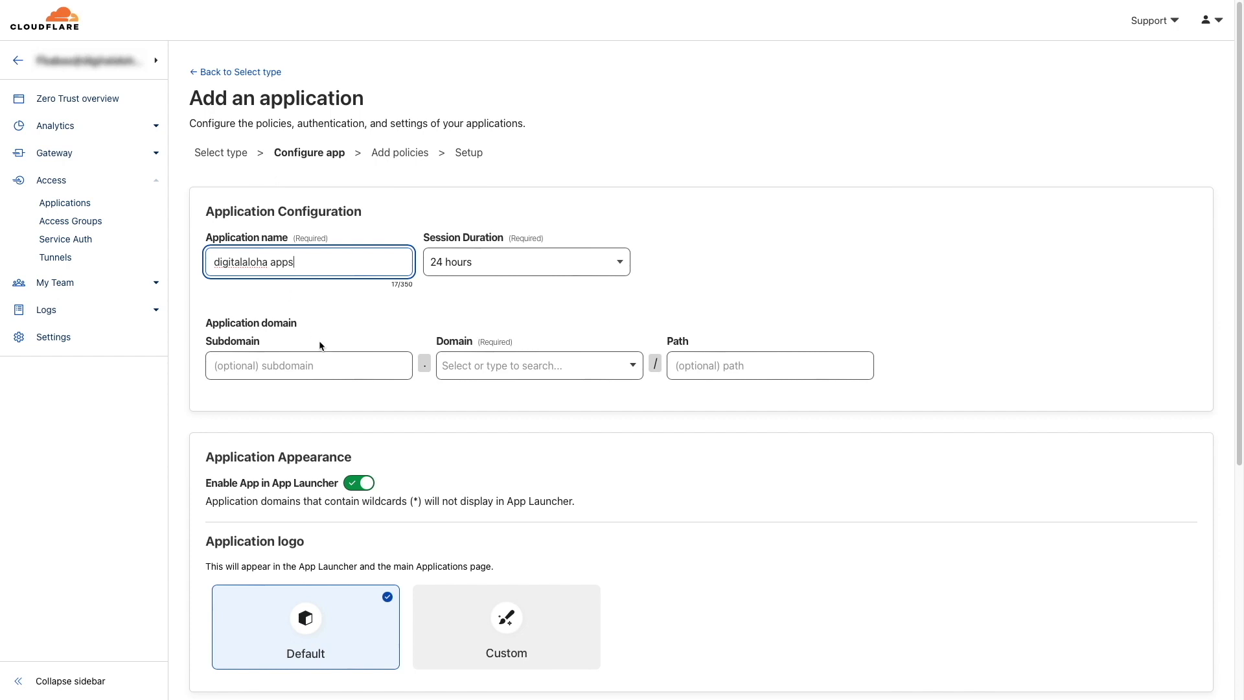
{"action": "left_click", "coordinate": [331, 363]}
{"action": "type", "text": "*"}
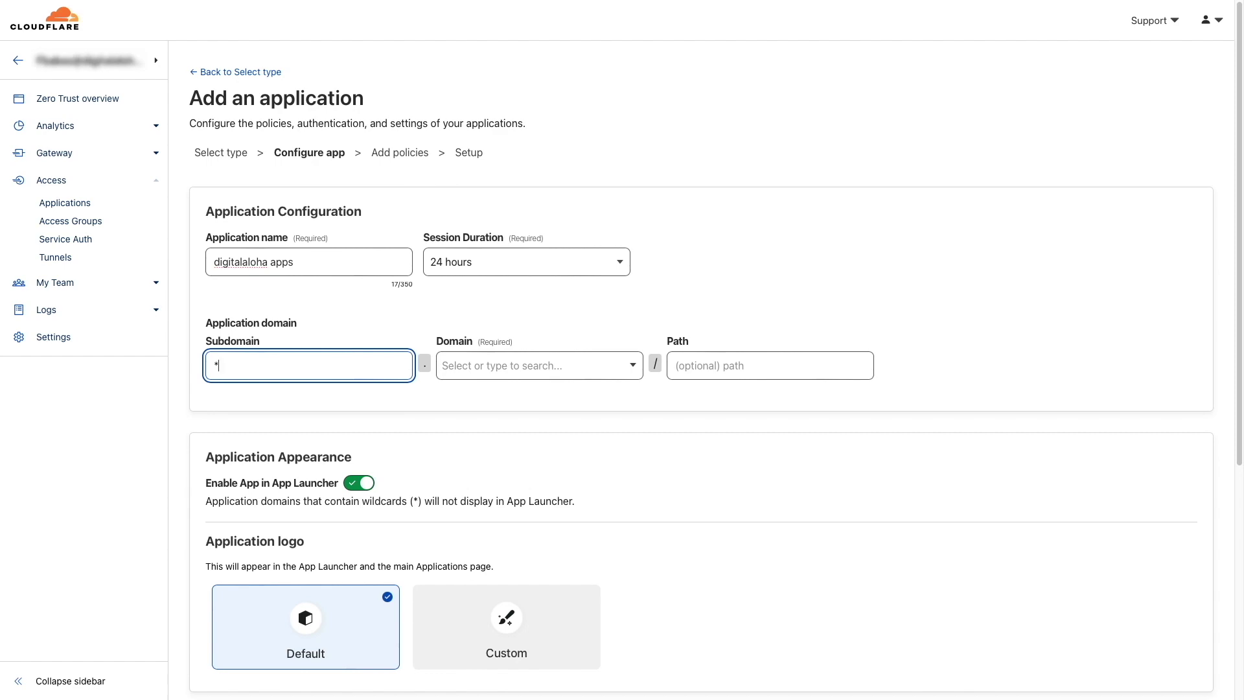
{"action": "left_click", "coordinate": [443, 366]}
{"action": "left_click", "coordinate": [628, 365]}
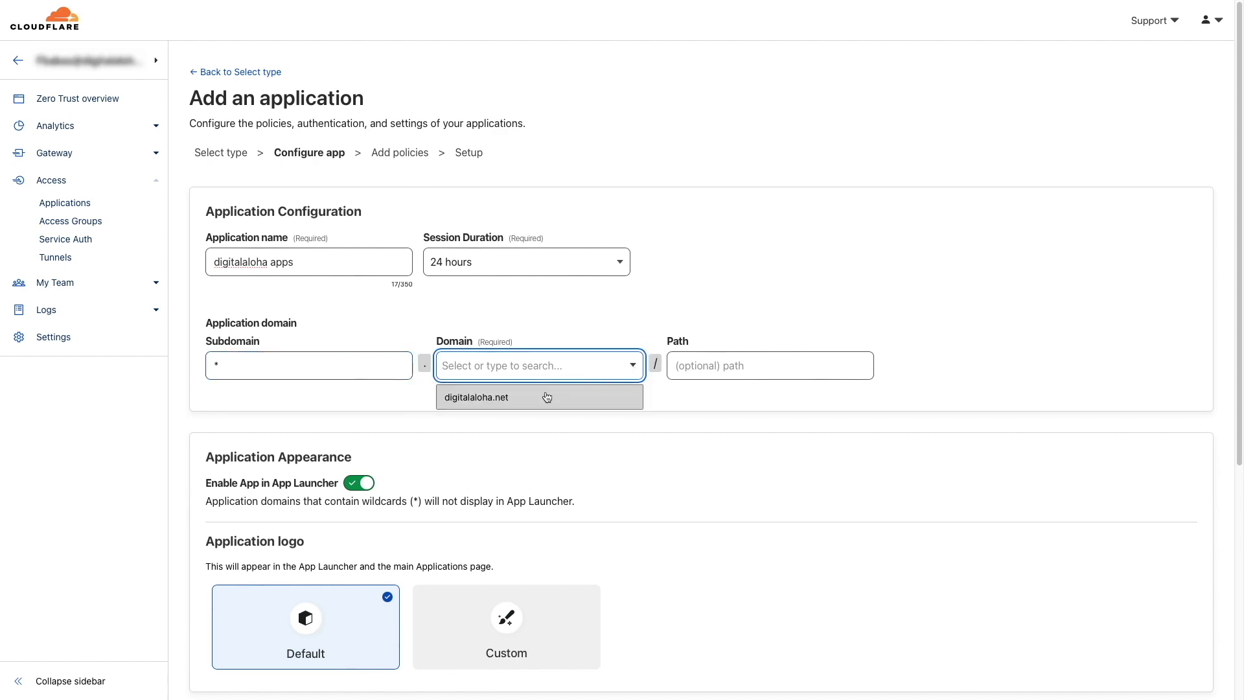
{"action": "left_click", "coordinate": [555, 392]}
{"action": "scroll", "coordinate": [551, 395], "scroll_direction": "down", "scroll_amount": 5}
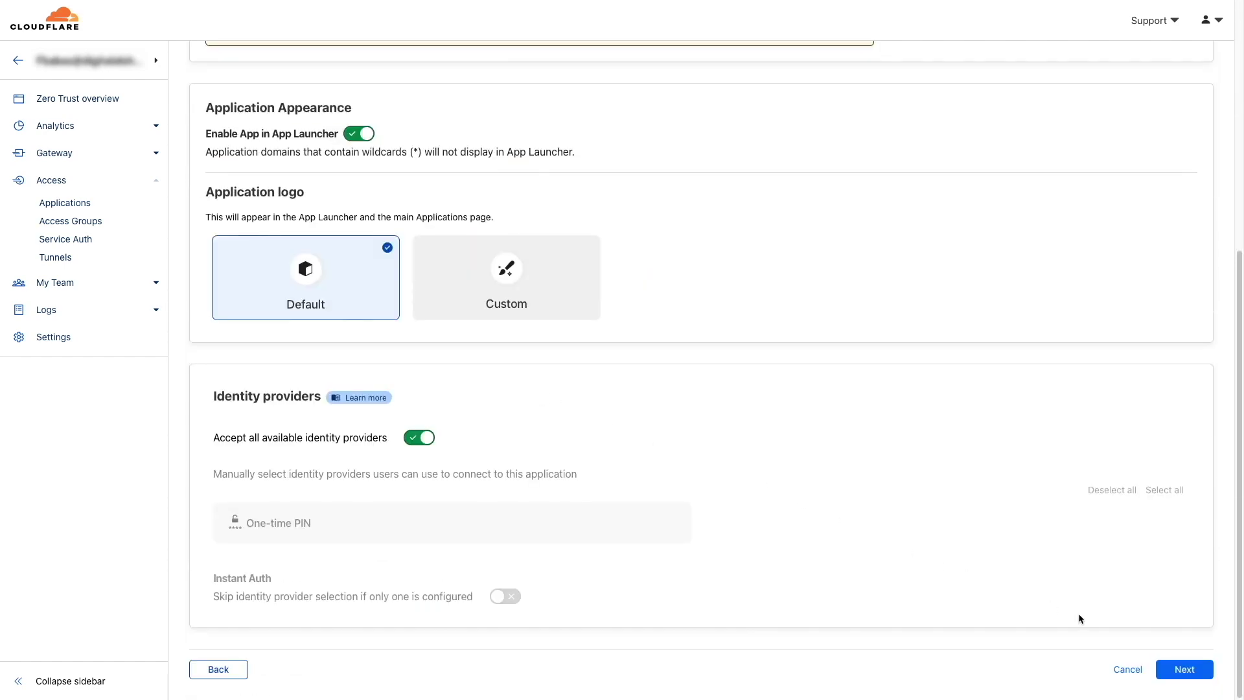
{"action": "left_click", "coordinate": [1172, 672]}
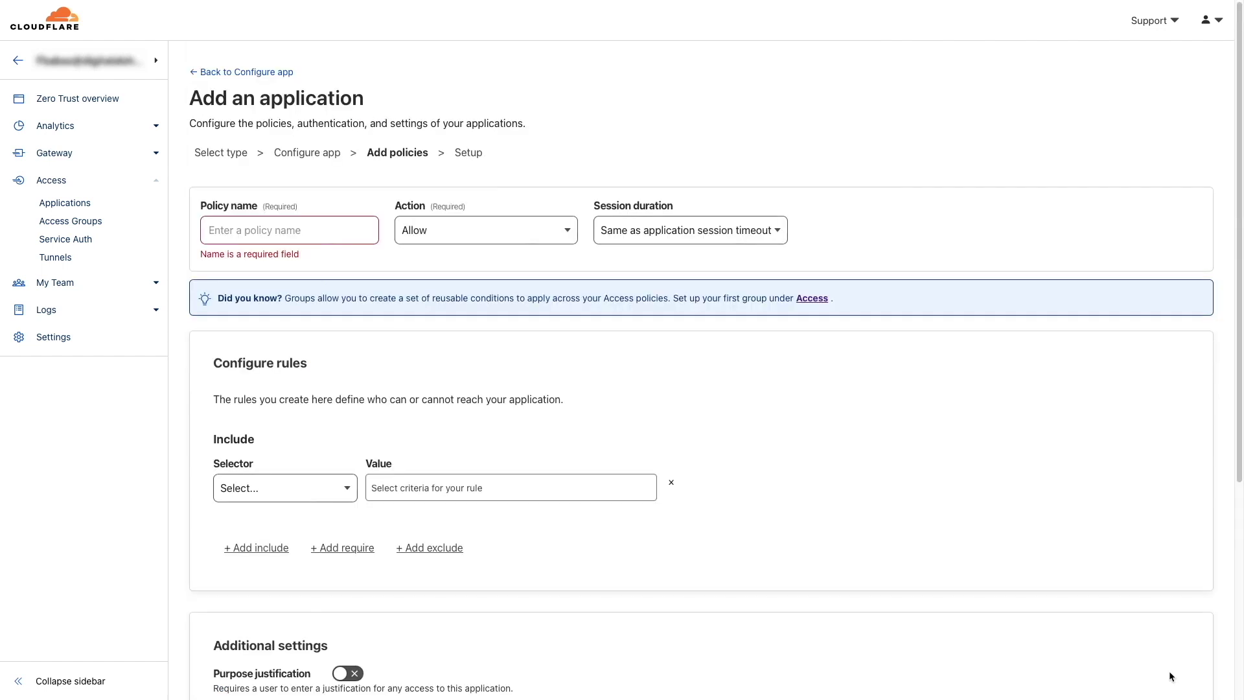
Step: Name the policy 'default policy' and include the pasted allowed e-mail under the Emails selector
{"action": "left_click", "coordinate": [337, 235]}
{"action": "type", "text": "default policy"}
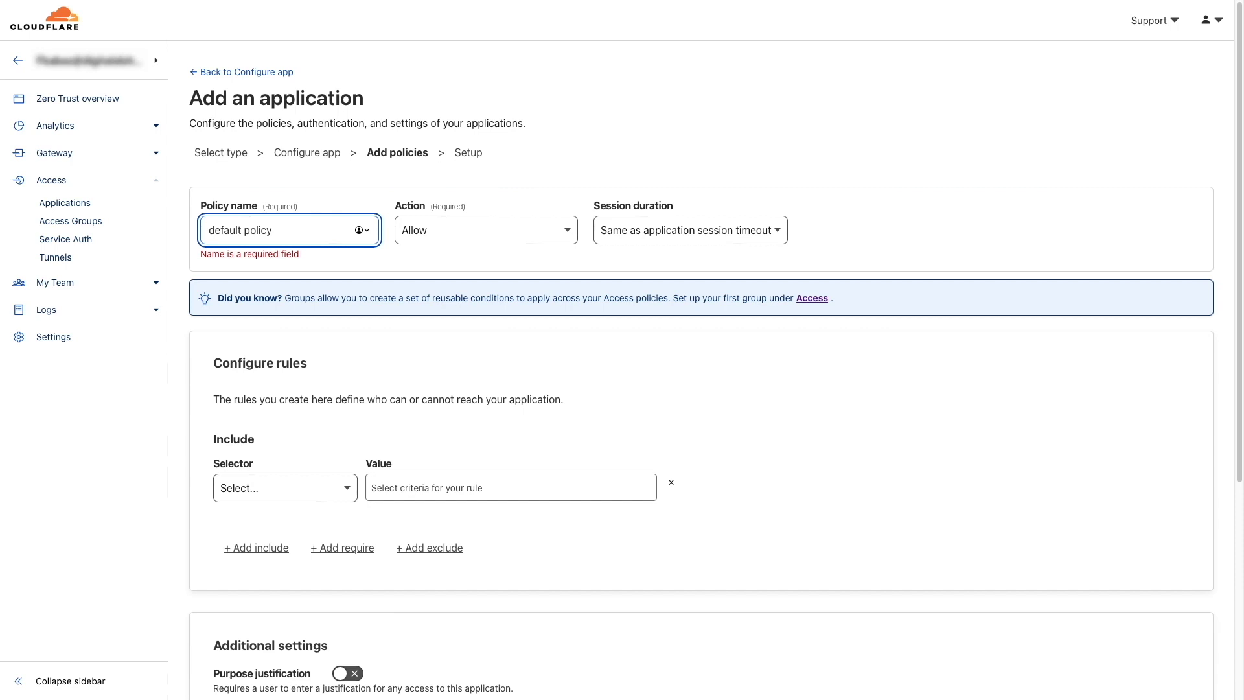
{"action": "left_click", "coordinate": [344, 488]}
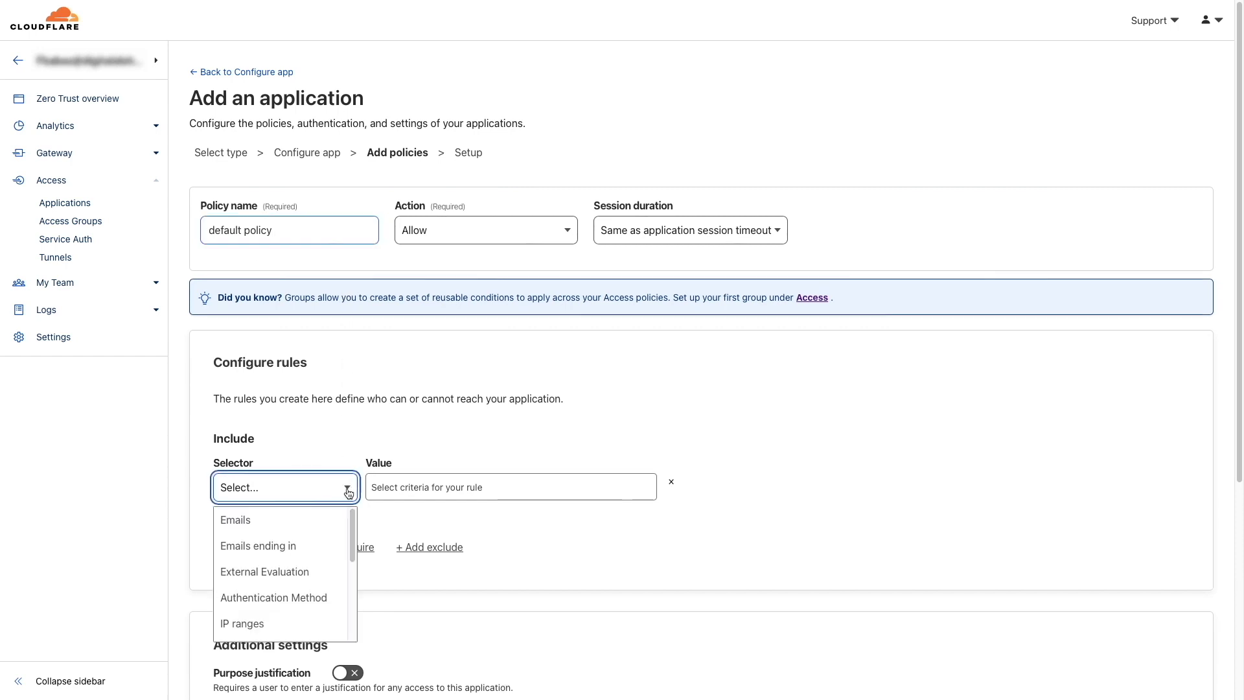
{"action": "left_click", "coordinate": [295, 519]}
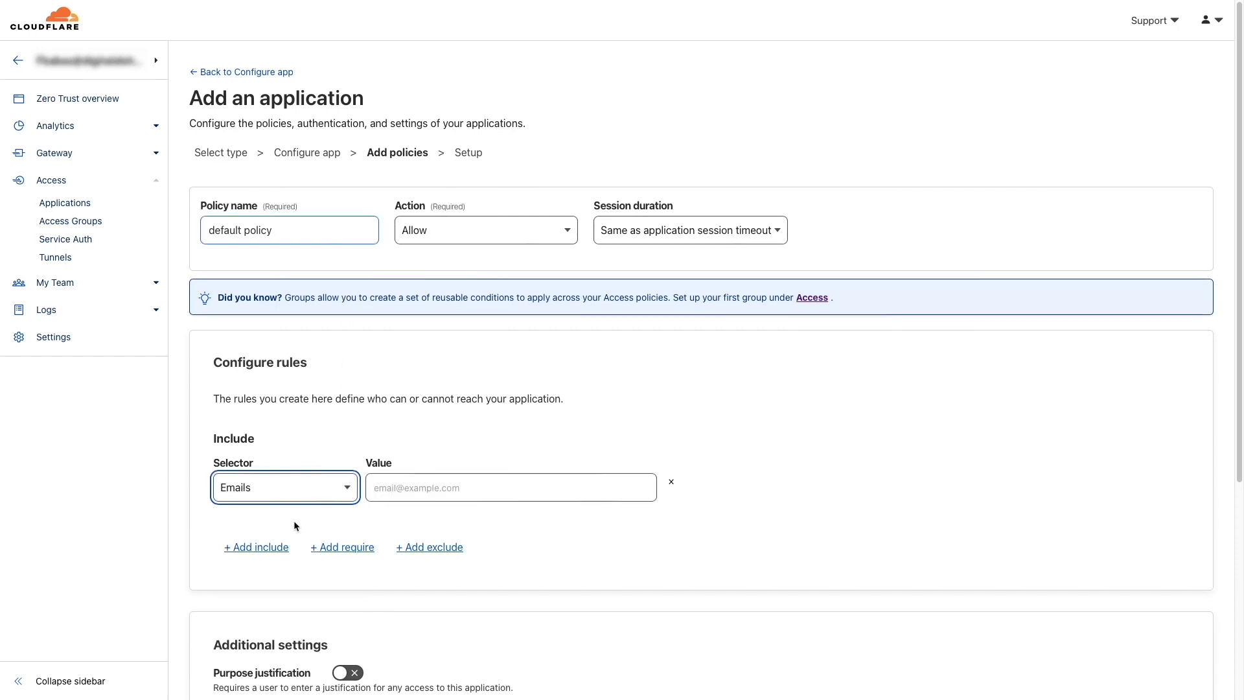
{"action": "left_click", "coordinate": [388, 489]}
{"action": "key", "text": "super+v"}
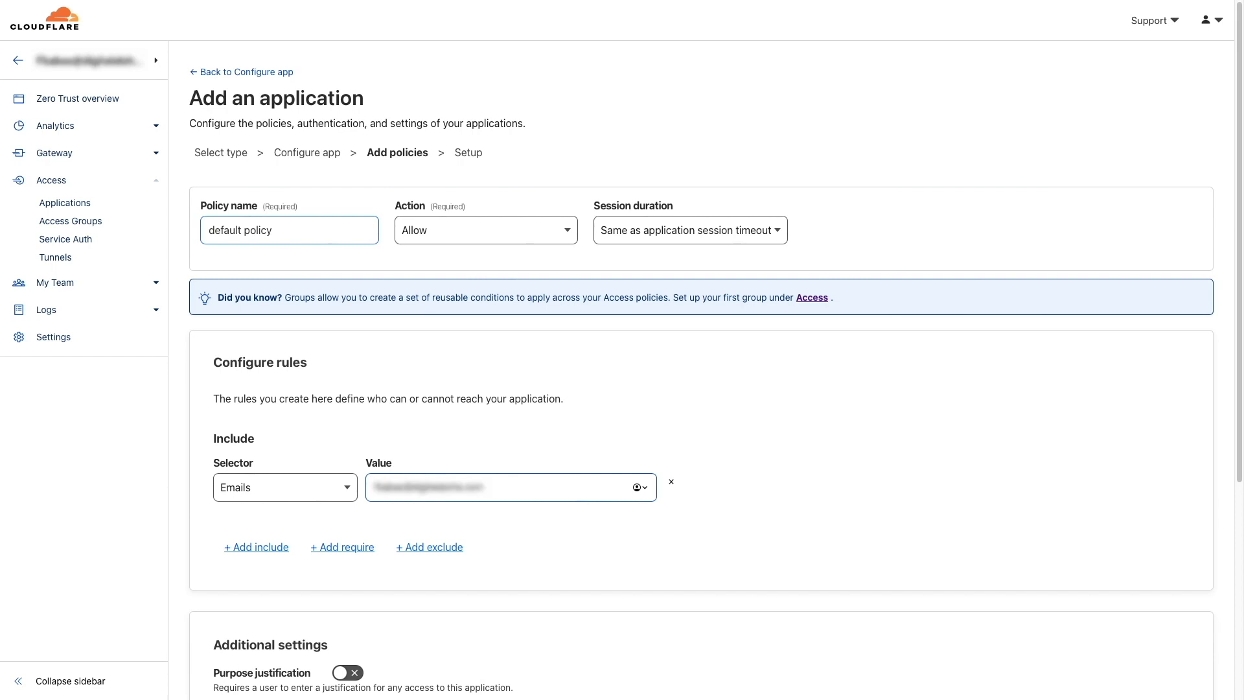
{"action": "key", "text": "Return"}
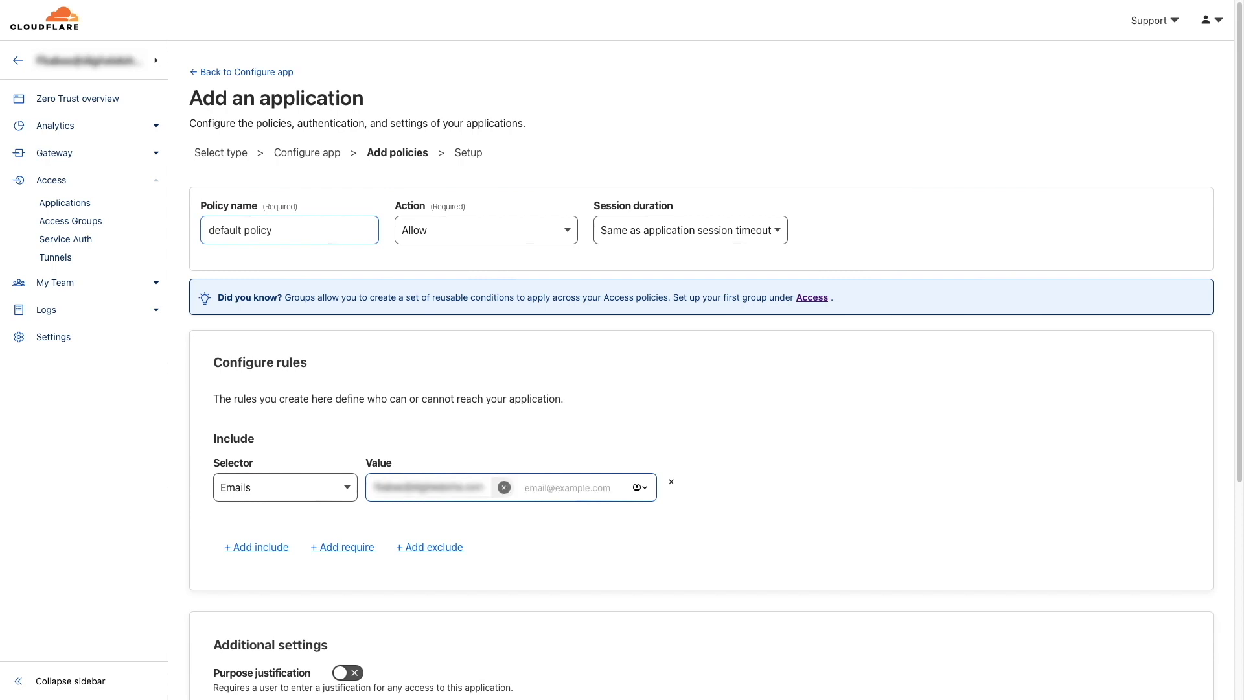
Step: Finish adding the digitalaloha apps application and return to the NAS browser tab
{"action": "scroll", "coordinate": [467, 499], "scroll_direction": "down", "scroll_amount": 5}
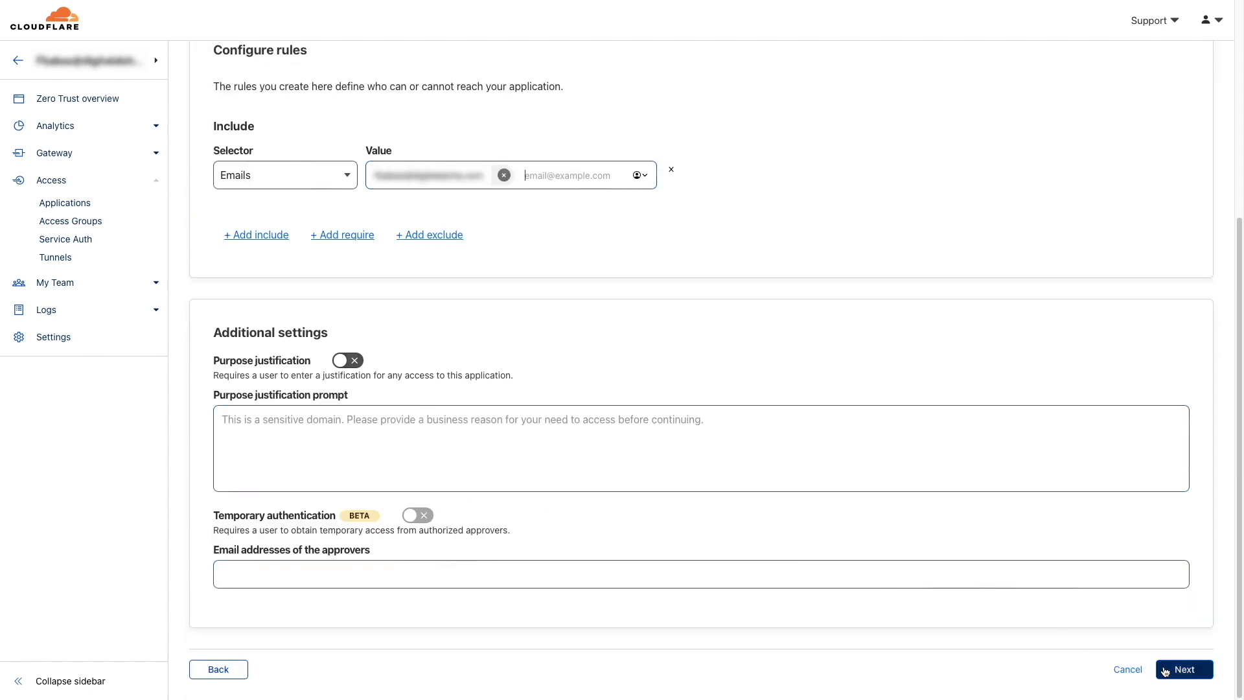
{"action": "left_click", "coordinate": [1164, 666]}
{"action": "scroll", "coordinate": [1163, 666], "scroll_direction": "down", "scroll_amount": 5}
{"action": "left_click", "coordinate": [1163, 666]}
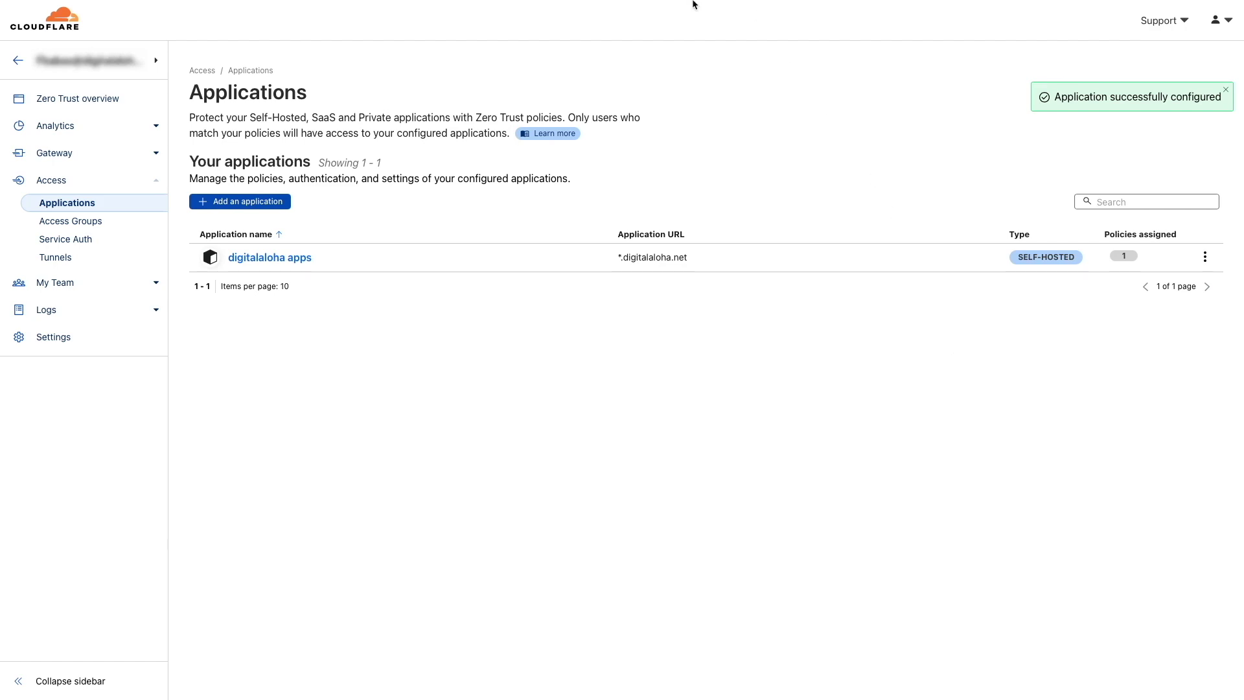
{"action": "mouse_move", "coordinate": [696, 5]}
{"action": "left_click", "coordinate": [699, 58]}
Step: Reload the NAS page, submit the login e-mail, request a one-time code and sign in
{"action": "left_click", "coordinate": [867, 33]}
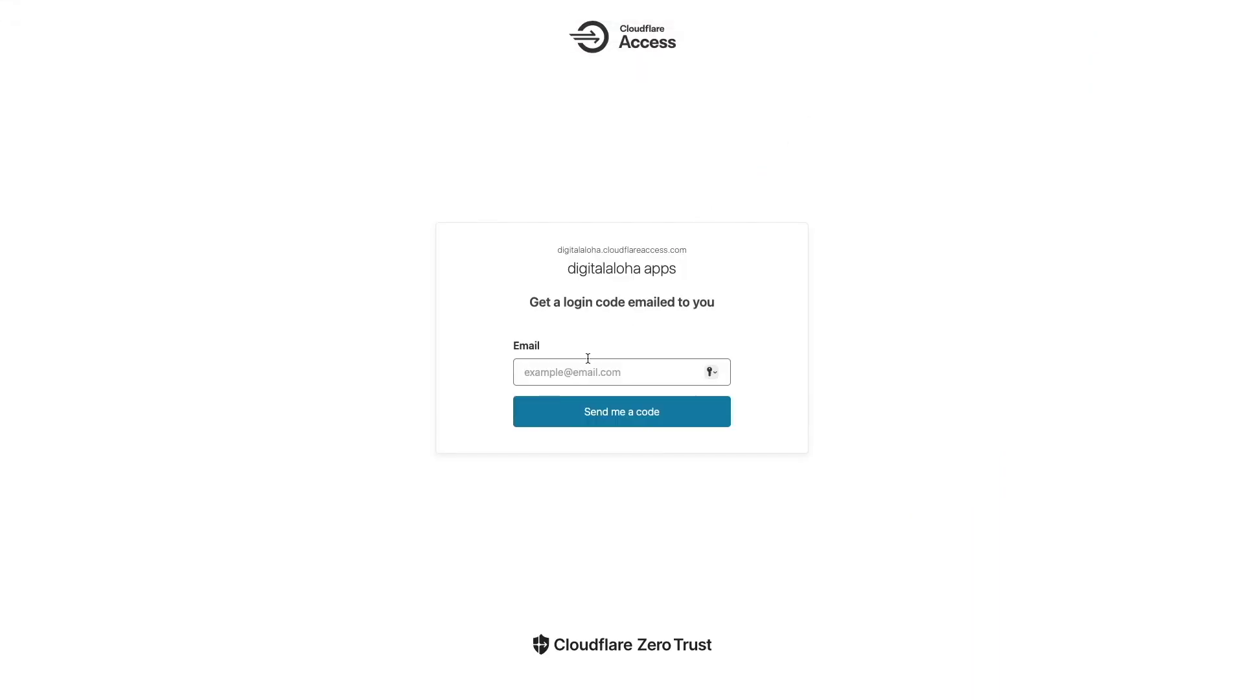
{"action": "left_click", "coordinate": [570, 373]}
{"action": "key", "text": "super+v"}
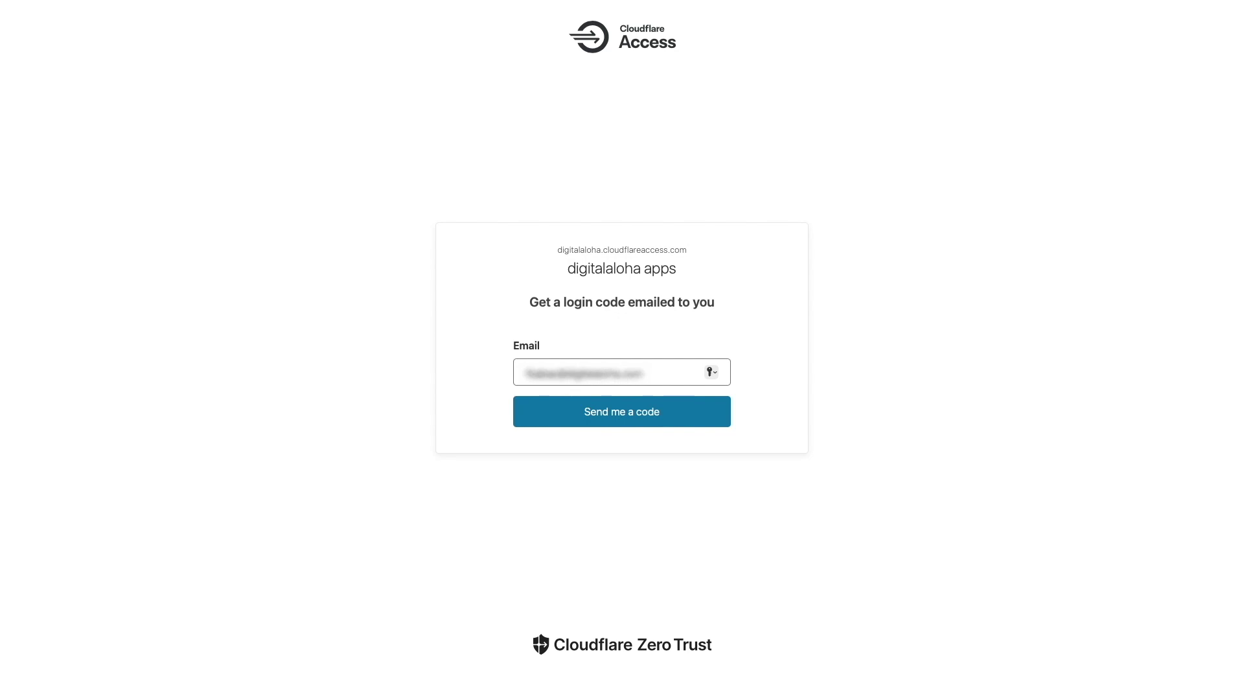
{"action": "left_click", "coordinate": [586, 410]}
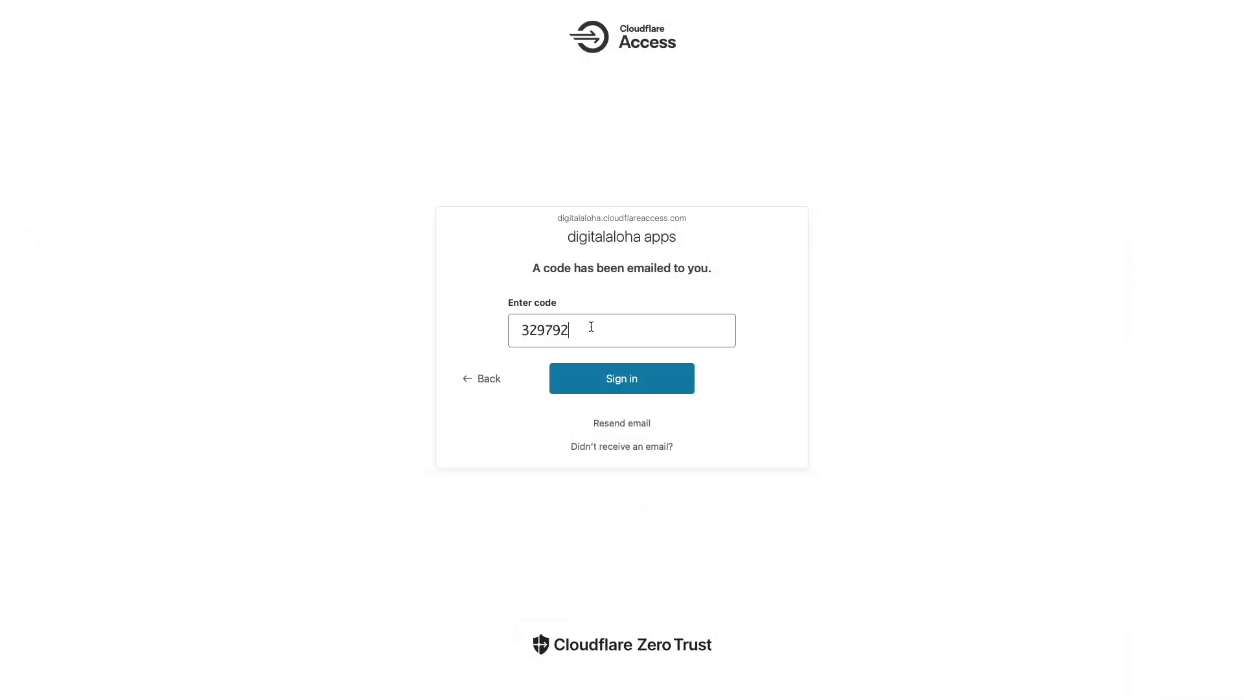
{"action": "left_click", "coordinate": [661, 387]}
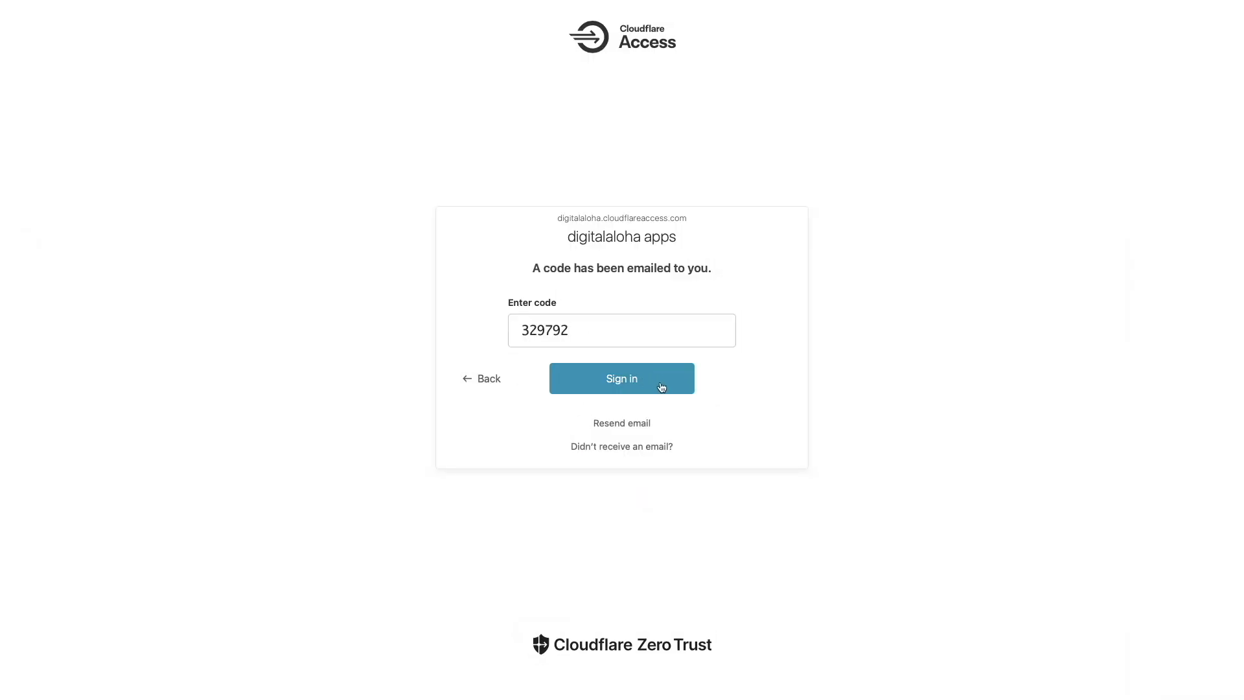